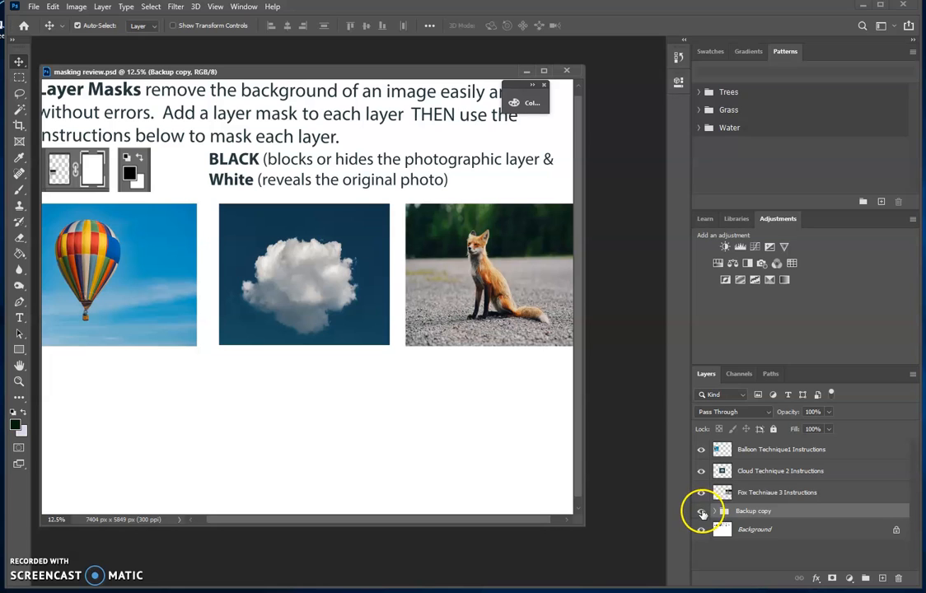
# - Hide the Backup copy group and add a layer mask to the Balloon Technique1 Instructions layer
pyautogui.click(701, 512)
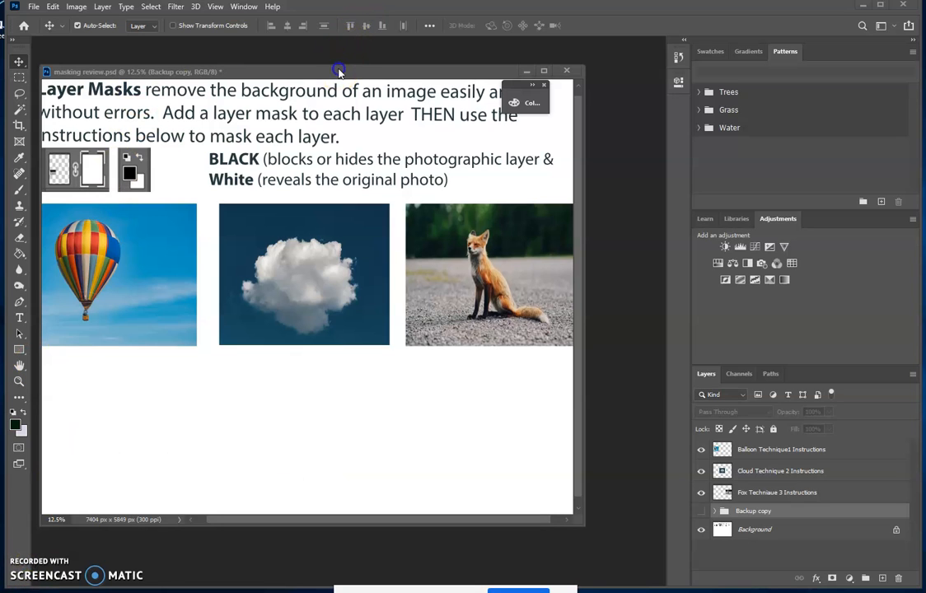
pyautogui.moveTo(339, 71); pyautogui.dragTo(371, 71)
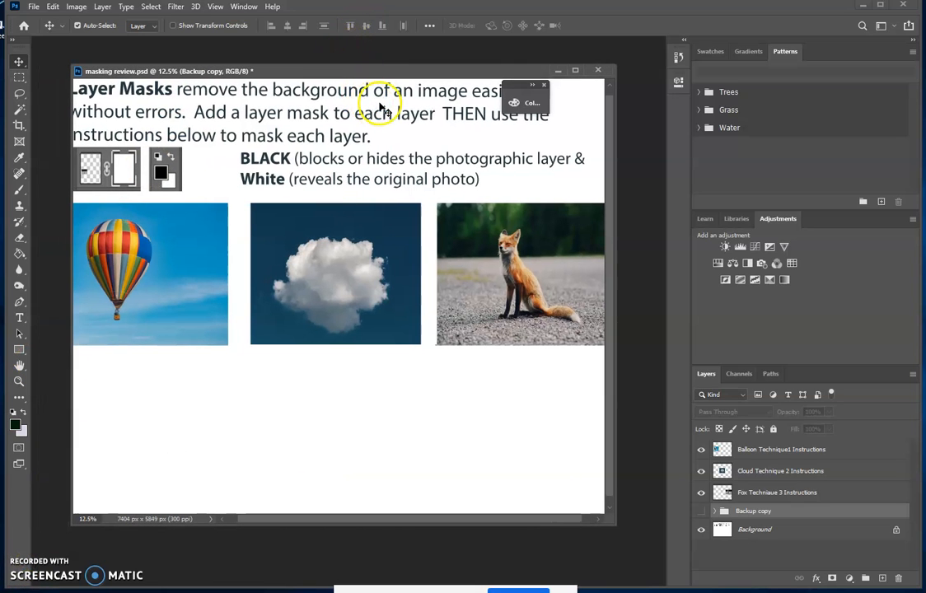
pyautogui.click(830, 449)
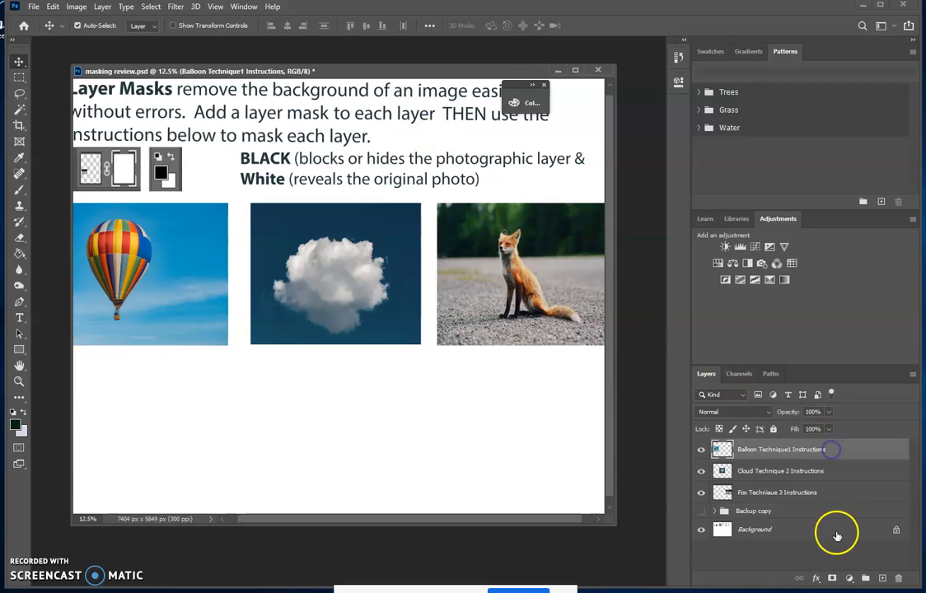
pyautogui.click(832, 578)
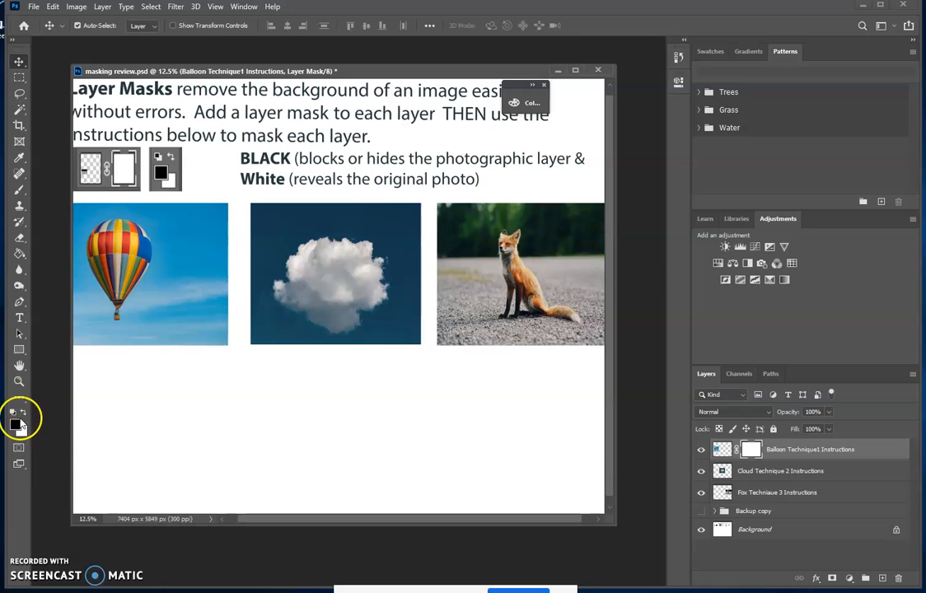
# - With a Normal-mode brush enlarged to 700, paint black on the balloon mask to hide sky, and paint white to restore the balloon
pyautogui.click(19, 190)
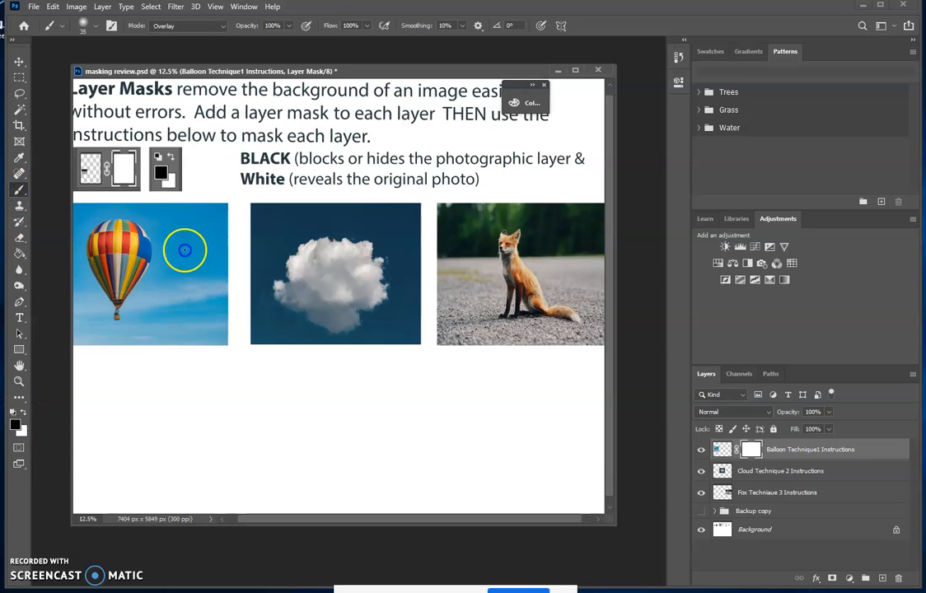
pyautogui.click(206, 25)
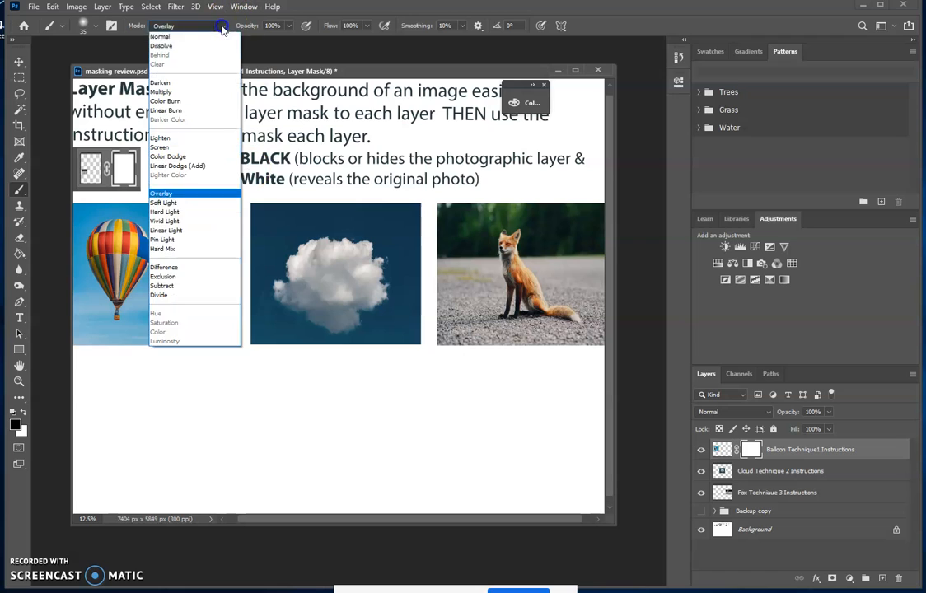
pyautogui.click(192, 33)
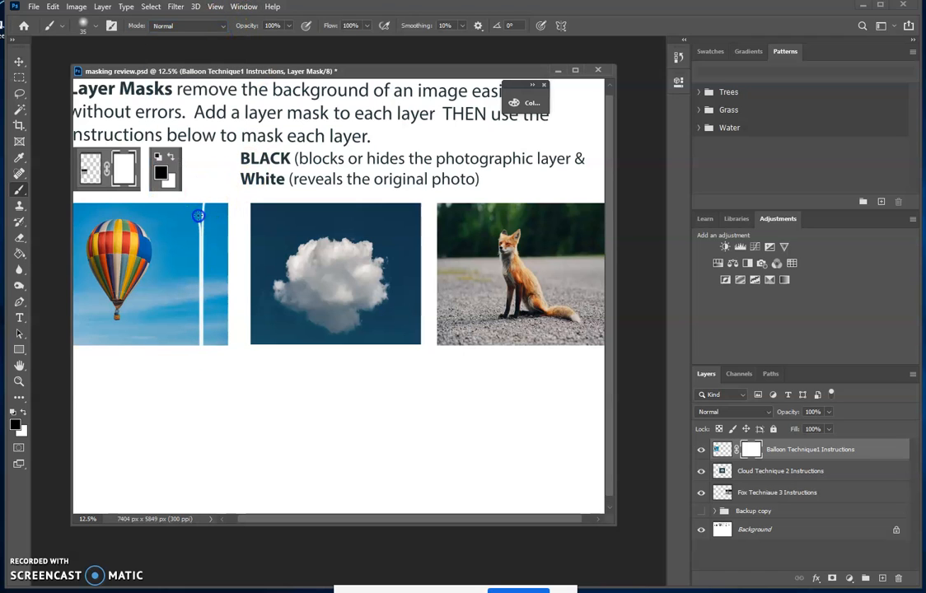
pyautogui.moveTo(203, 288)
pyautogui.mouseDown()
pyautogui.moveTo(219, 323)
pyautogui.moveTo(198, 379)
pyautogui.moveTo(195, 219)
pyautogui.moveTo(204, 373)
pyautogui.moveTo(112, 328)
pyautogui.moveTo(188, 280)
pyautogui.moveTo(96, 327)
pyautogui.mouseUp()
pyautogui.click(23, 411)
pyautogui.moveTo(99, 278)
pyautogui.mouseDown()
pyautogui.moveTo(114, 231)
pyautogui.moveTo(107, 269)
pyautogui.moveTo(161, 227)
pyautogui.moveTo(89, 321)
pyautogui.moveTo(152, 288)
pyautogui.mouseUp()
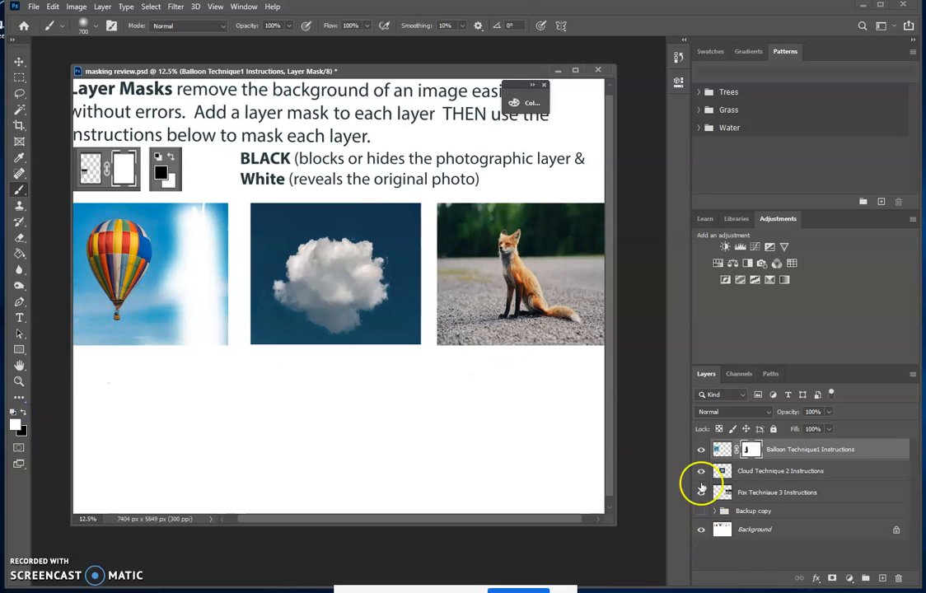
# - View the balloon layer's mask alone and paint a wide black horizontal stroke across it, then return to the image view
pyautogui.keyDown('alt'); pyautogui.click(753, 451); pyautogui.keyUp('alt')
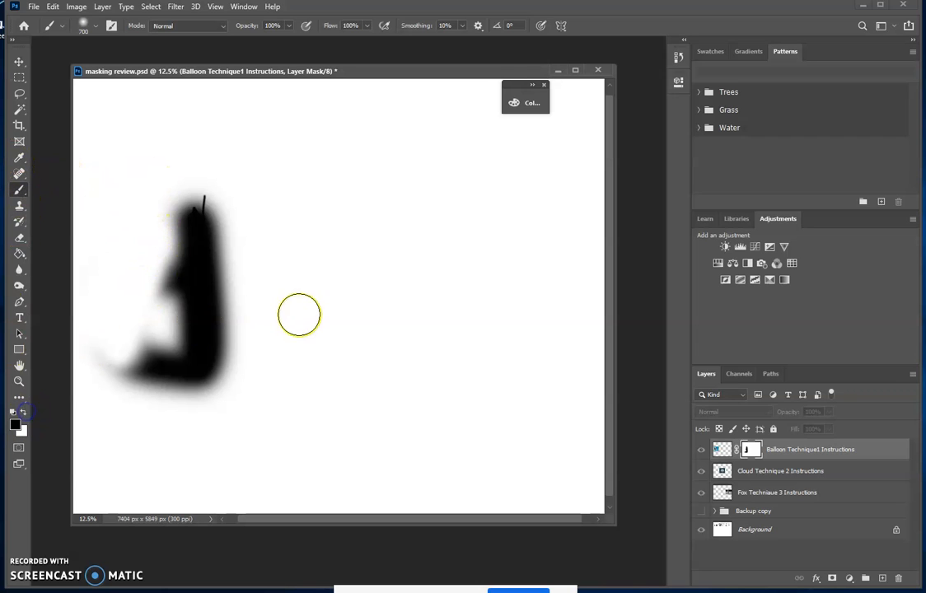
pyautogui.moveTo(299, 315); pyautogui.dragTo(28, 287)
pyautogui.click(879, 449)
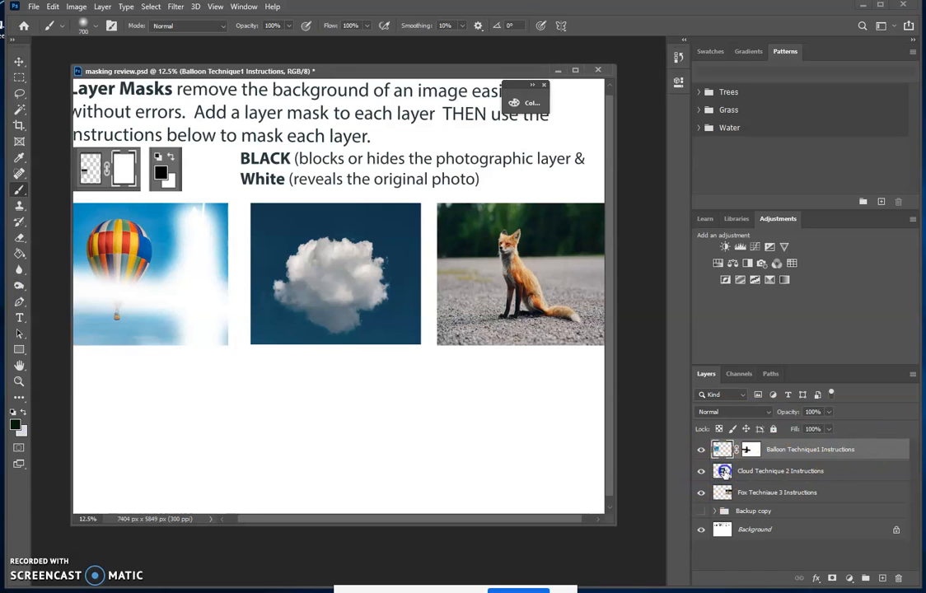
# - Add a layer mask to the Cloud Technique 2 Instructions layer
pyautogui.click(722, 471)
pyautogui.click(702, 472)
pyautogui.click(702, 472)
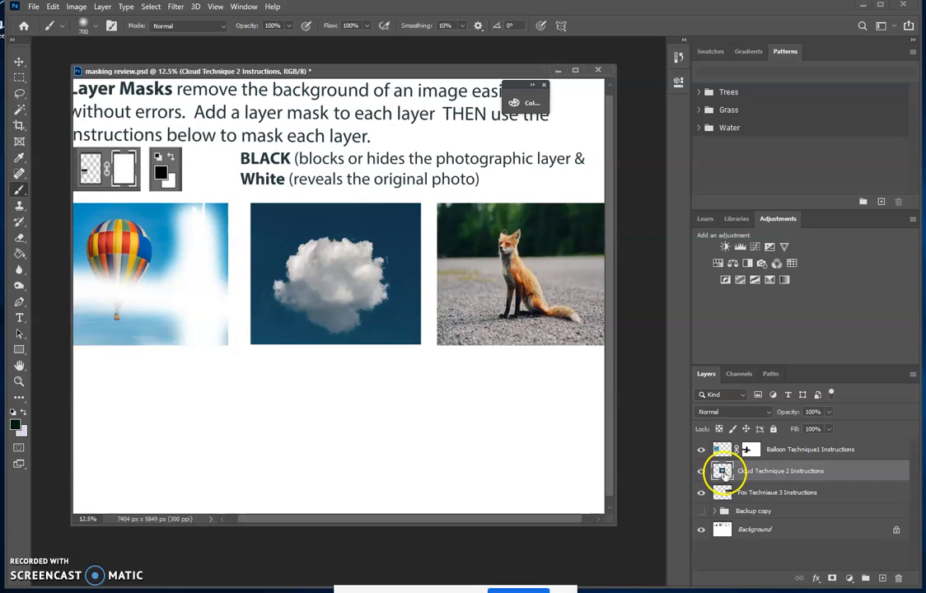
pyautogui.click(832, 578)
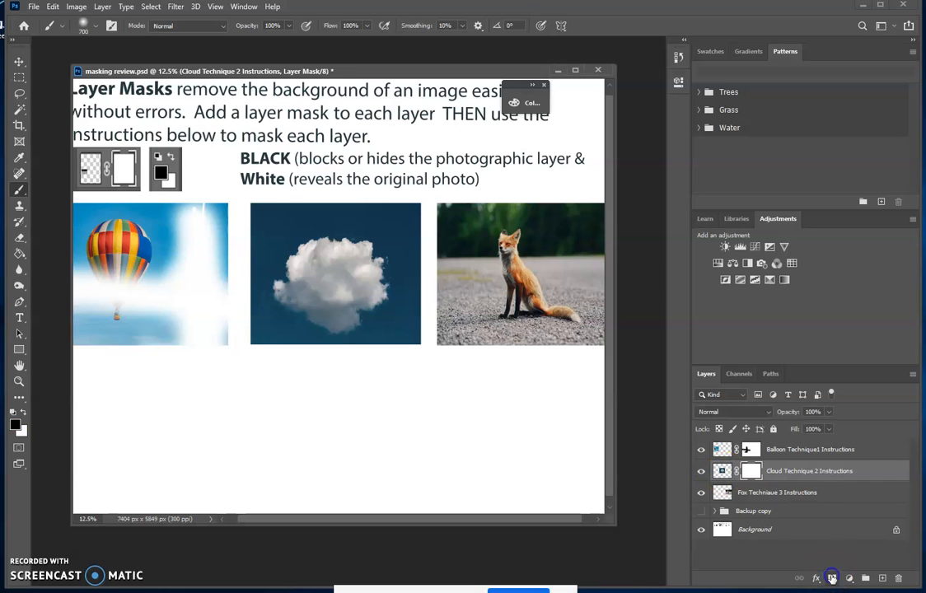
# - Draw a rectangular marquee around the cloud photo and copy the selected area while the cloud mask is active
pyautogui.click(18, 80)
pyautogui.moveTo(237, 195); pyautogui.dragTo(429, 369)
pyautogui.click(53, 7)
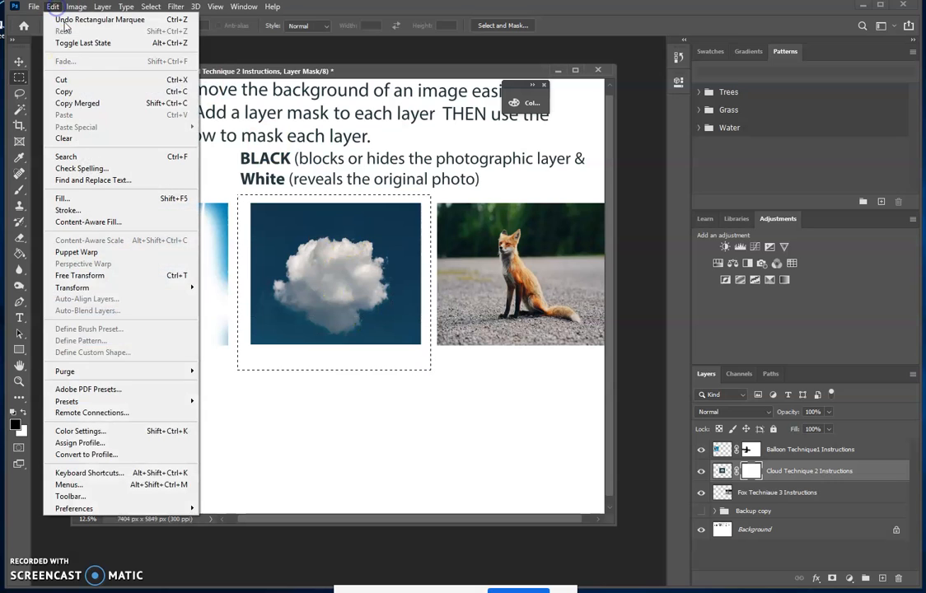
pyautogui.click(74, 89)
# - Try to paste the copied area in place into the cloud layer's mask, viewing the mask alone
pyautogui.click(752, 472)
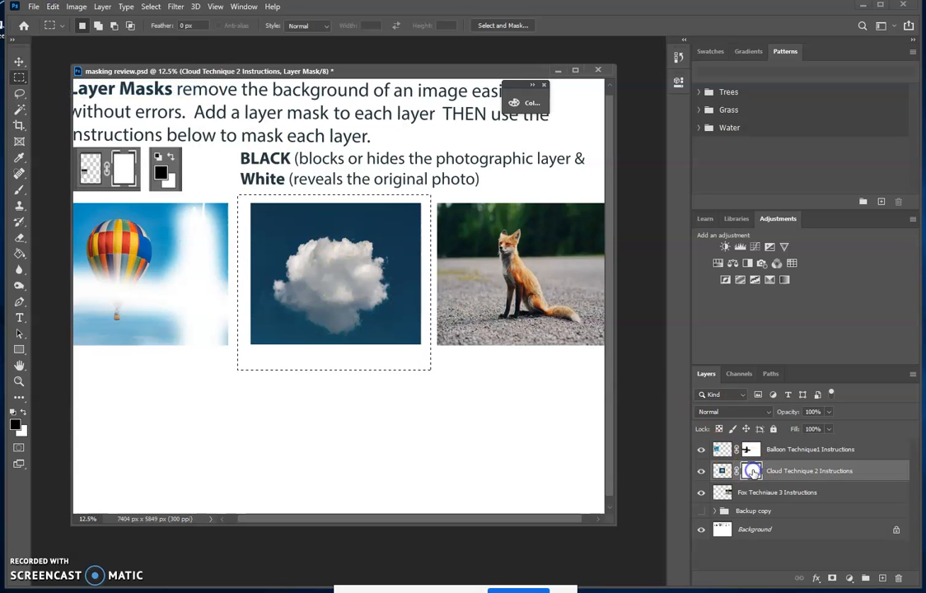
pyautogui.keyDown('alt'); pyautogui.click(752, 471); pyautogui.keyUp('alt')
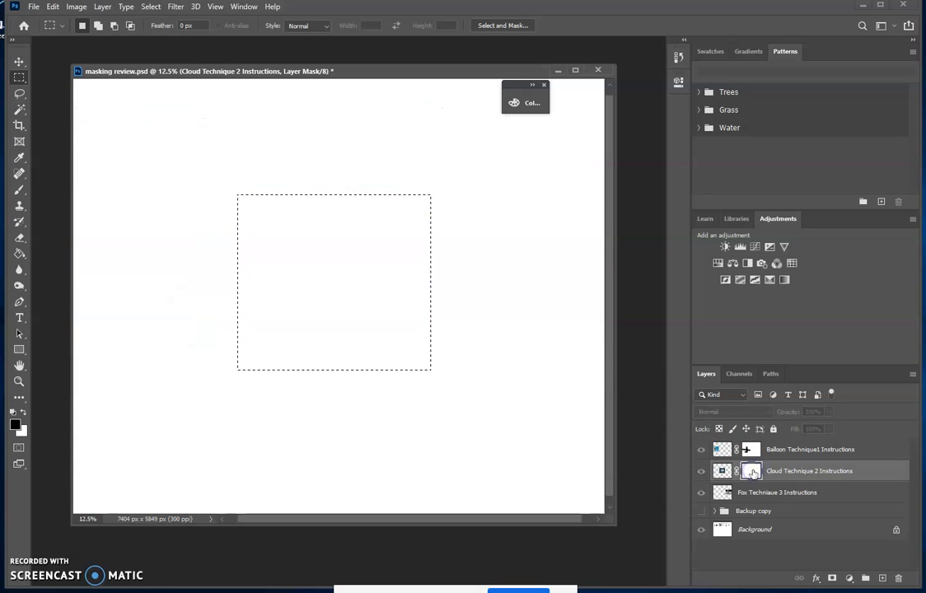
pyautogui.click(53, 7)
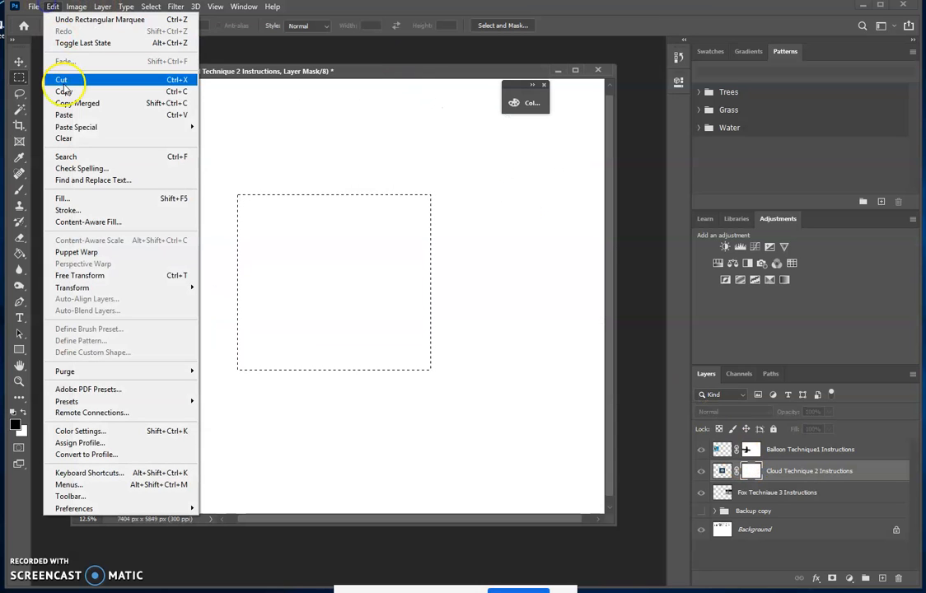
pyautogui.moveTo(75, 128)
pyautogui.click(244, 138)
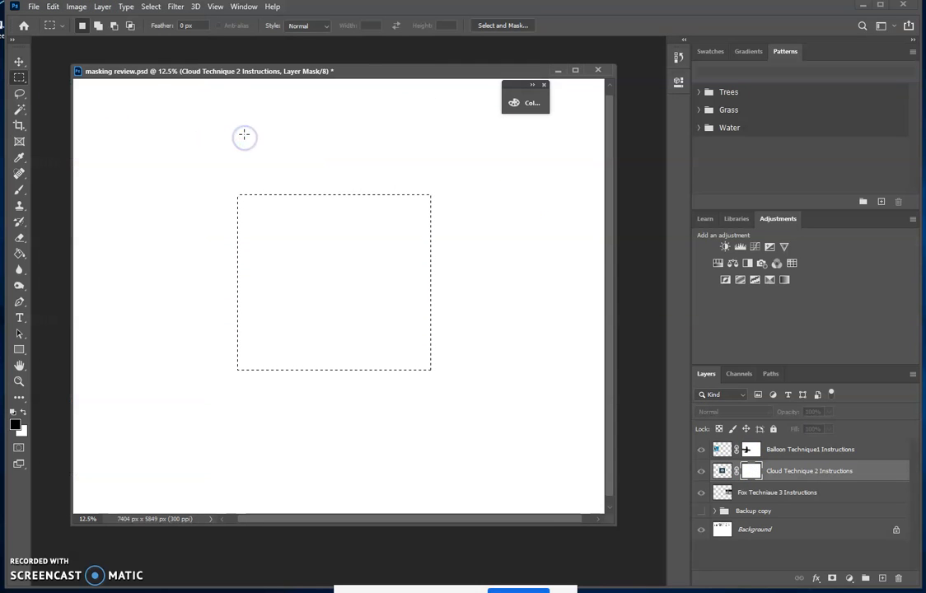
# - Copy the selected cloud photo from the layer's image and paste it in place into the cloud layer's mask
pyautogui.click(721, 471)
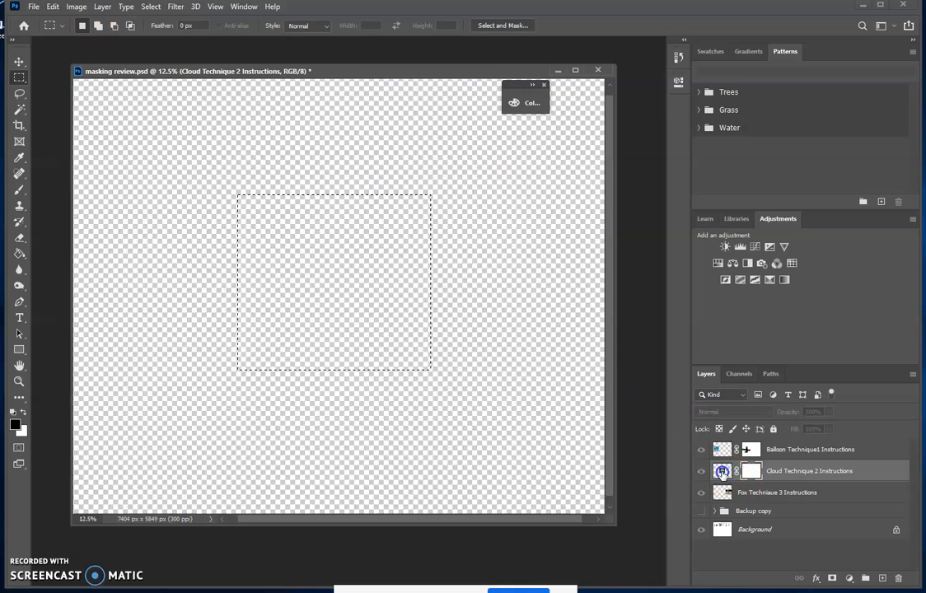
pyautogui.click(53, 7)
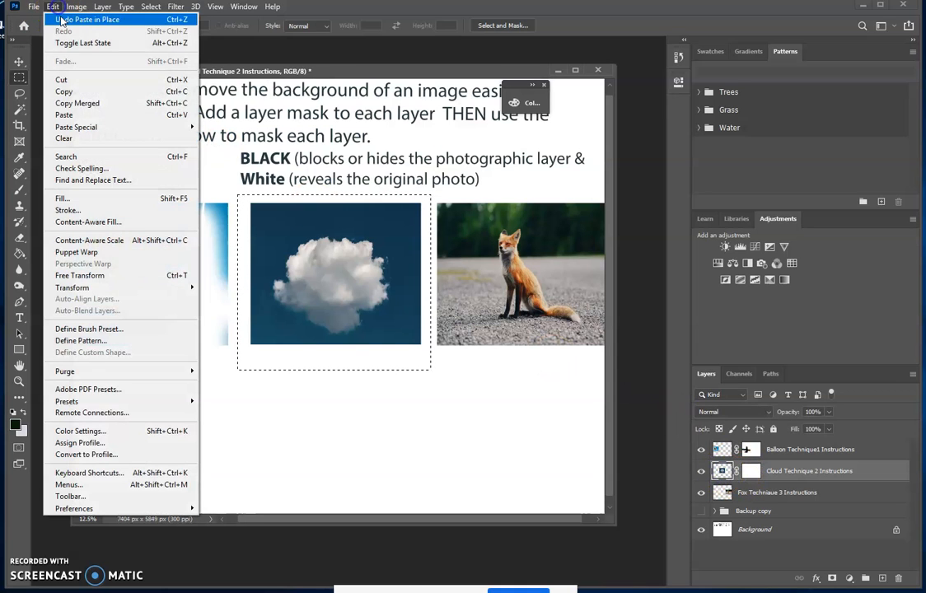
pyautogui.click(72, 97)
pyautogui.click(752, 471)
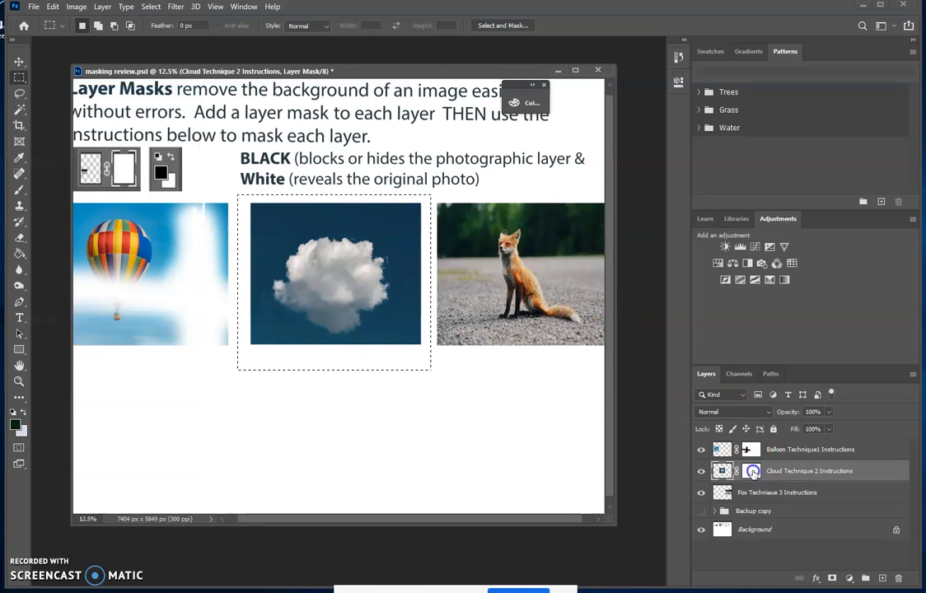
pyautogui.keyDown('alt'); pyautogui.click(752, 471); pyautogui.keyUp('alt')
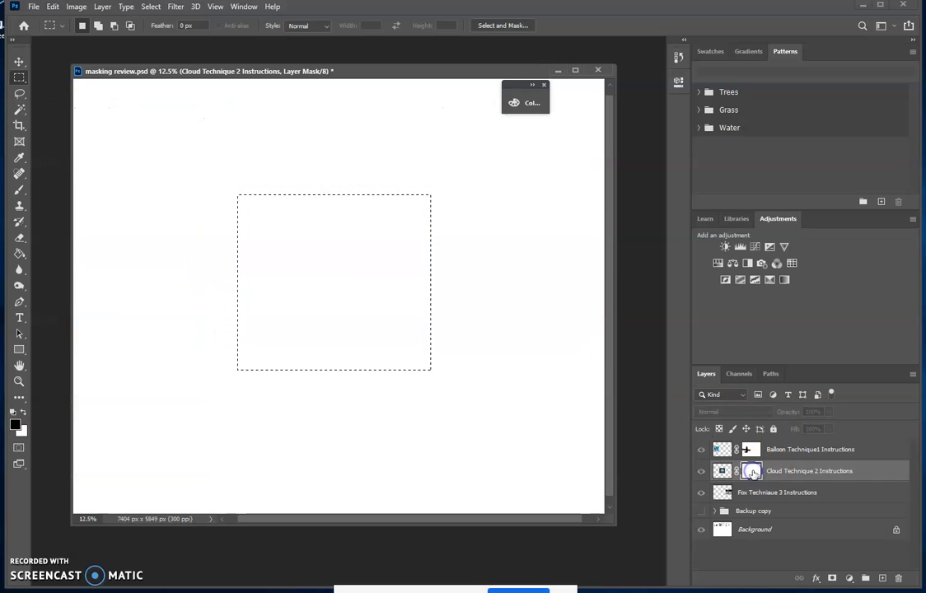
pyautogui.click(53, 7)
pyautogui.moveTo(57, 120)
pyautogui.click(225, 138)
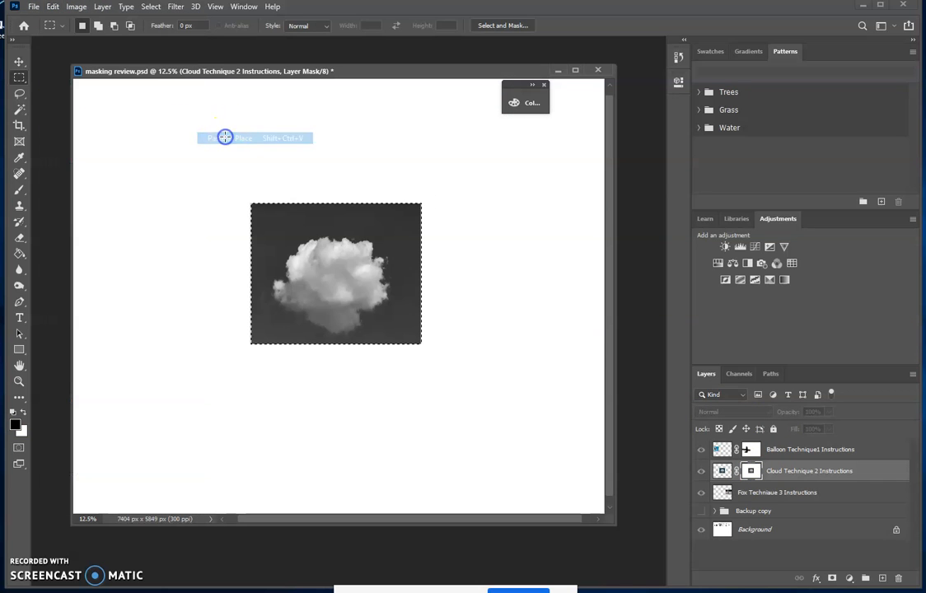
pyautogui.click(883, 473)
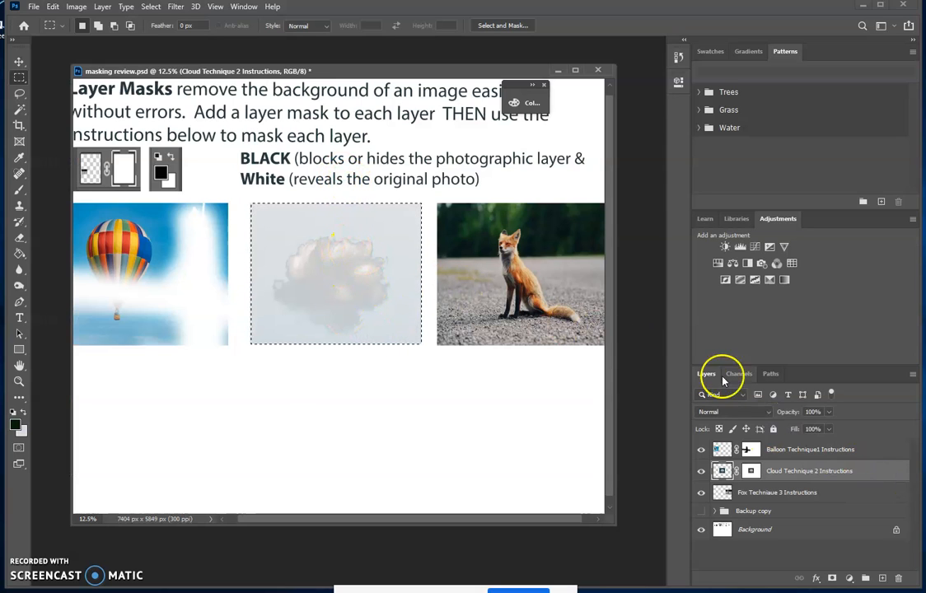
# - Apply Levels to the cloud mask with input black point 29 and white point 225, adjusting the midtones for stronger contrast
pyautogui.keyDown('alt'); pyautogui.click(752, 471); pyautogui.keyUp('alt')
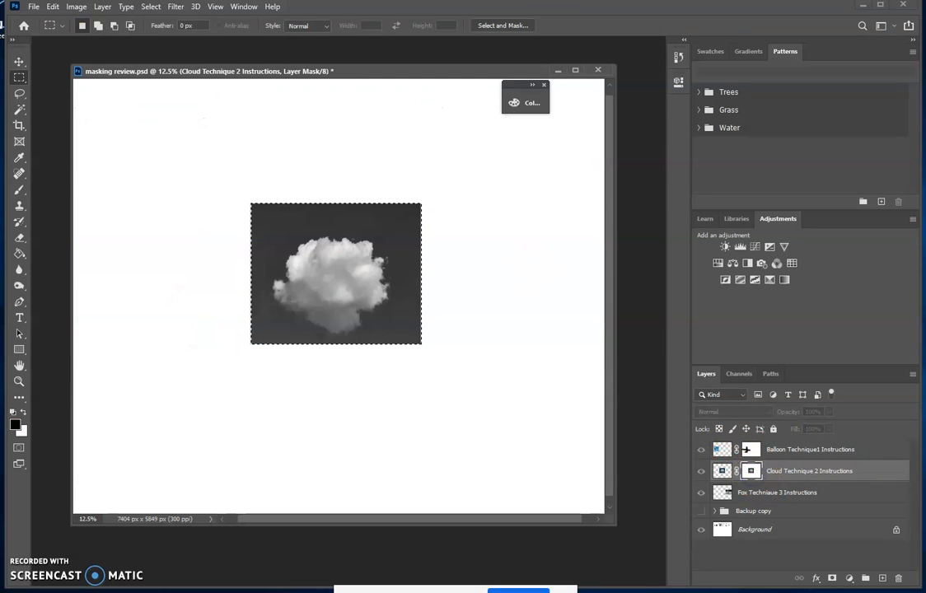
pyautogui.click(76, 7)
pyautogui.moveTo(186, 36)
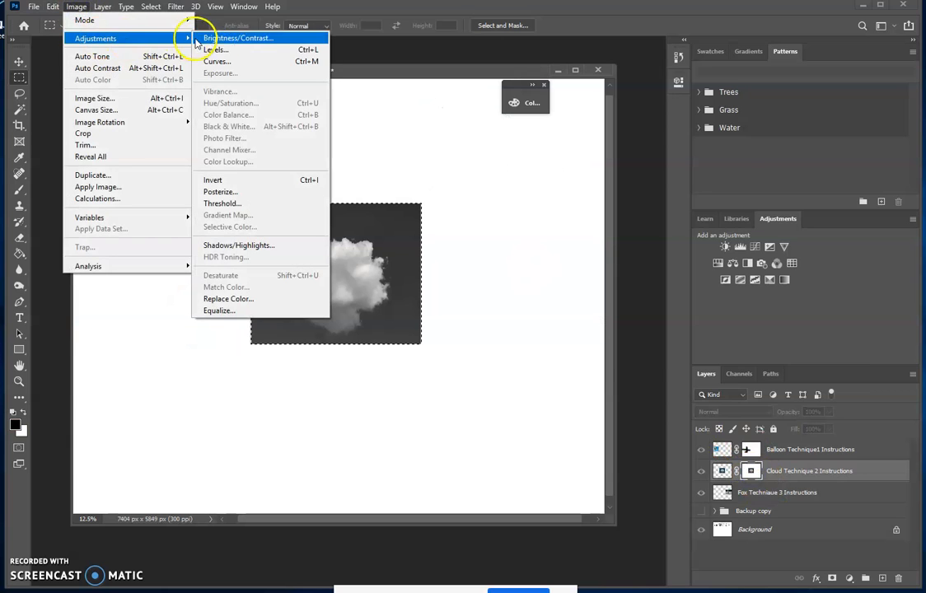
pyautogui.click(216, 49)
pyautogui.moveTo(529, 289); pyautogui.dragTo(537, 286)
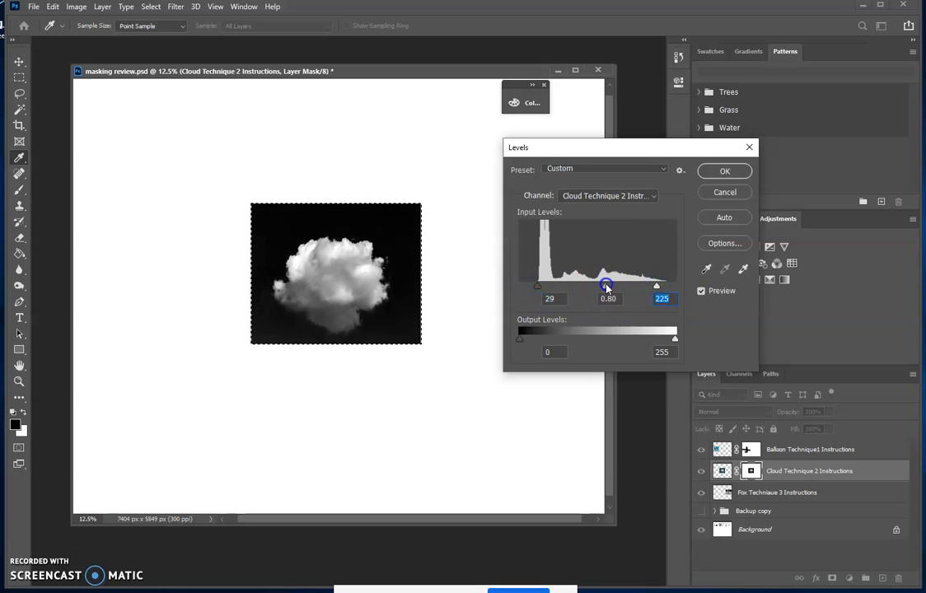
pyautogui.click(724, 170)
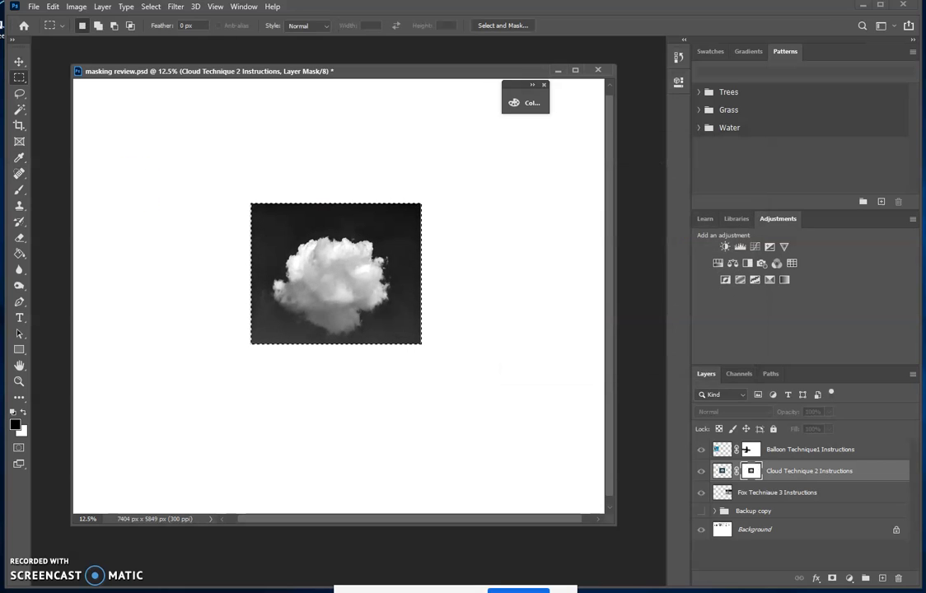
# - Burn the dark background around the cloud in its mask with range Shadows at 54% exposure, and clear the selection
pyautogui.click(17, 286)
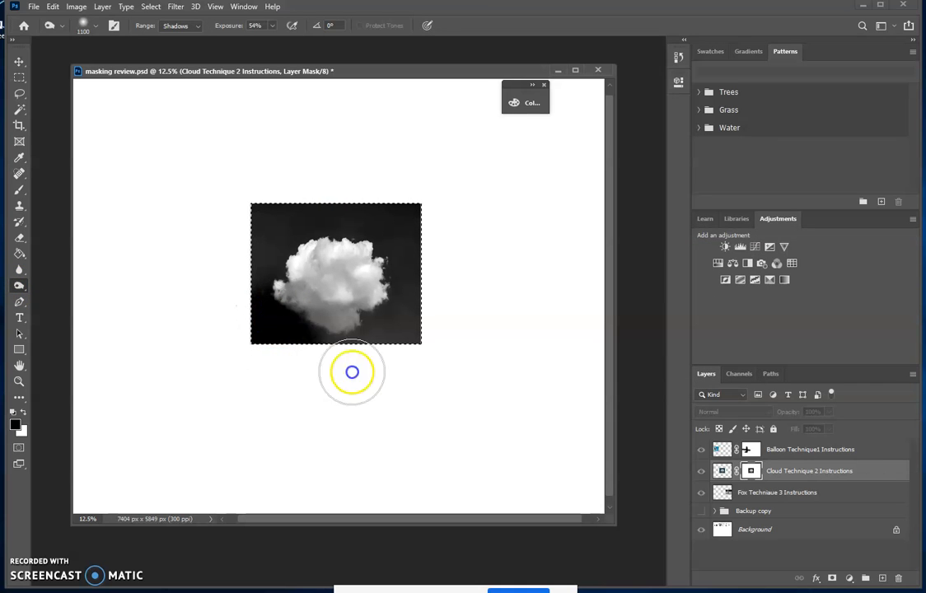
pyautogui.moveTo(352, 373); pyautogui.dragTo(418, 323)
pyautogui.click(890, 470)
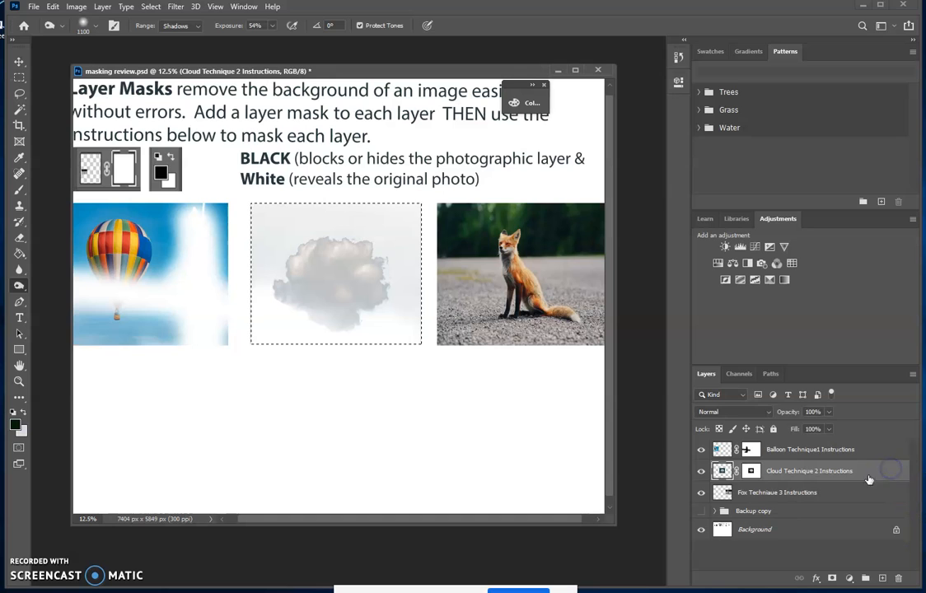
pyautogui.hotkey('ctrl', 'd')
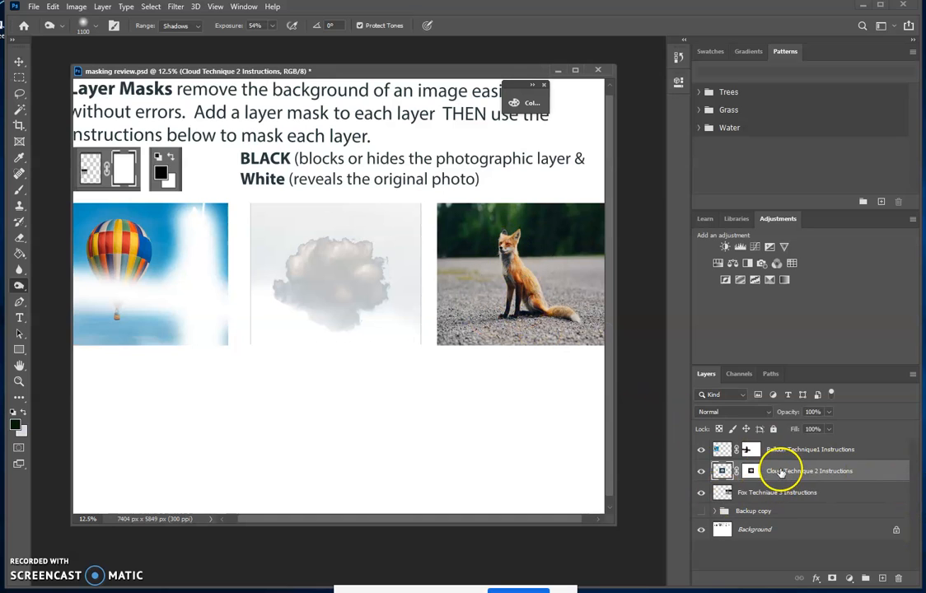
pyautogui.hotkey('ctrl', 'BackSpace')
pyautogui.hotkey('ctrl', '+')
pyautogui.hotkey('ctrl', '+')
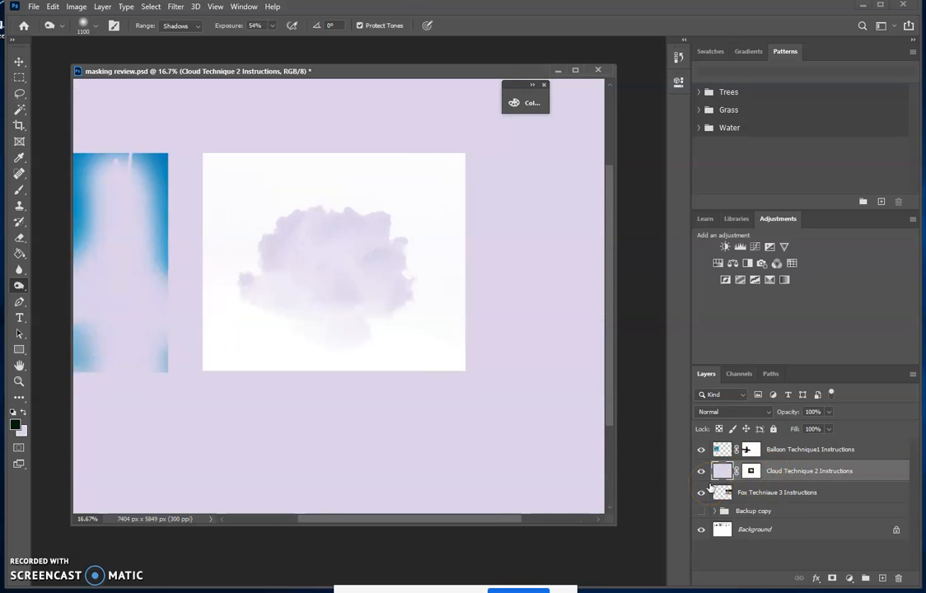
pyautogui.hotkey('ctrl', 'z')
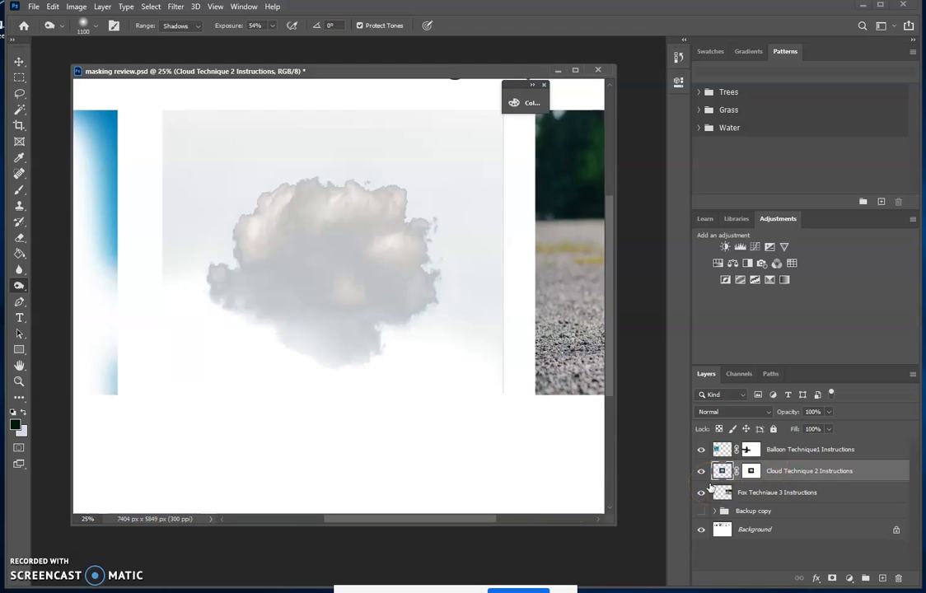
# - Add a layer mask to the Fox Technique 3 Instructions layer, with the fox photo brought into view
pyautogui.press('h')
pyautogui.moveTo(527, 354)
pyautogui.mouseDown()
pyautogui.moveTo(248, 377)
pyautogui.moveTo(159, 360)
pyautogui.mouseUp()
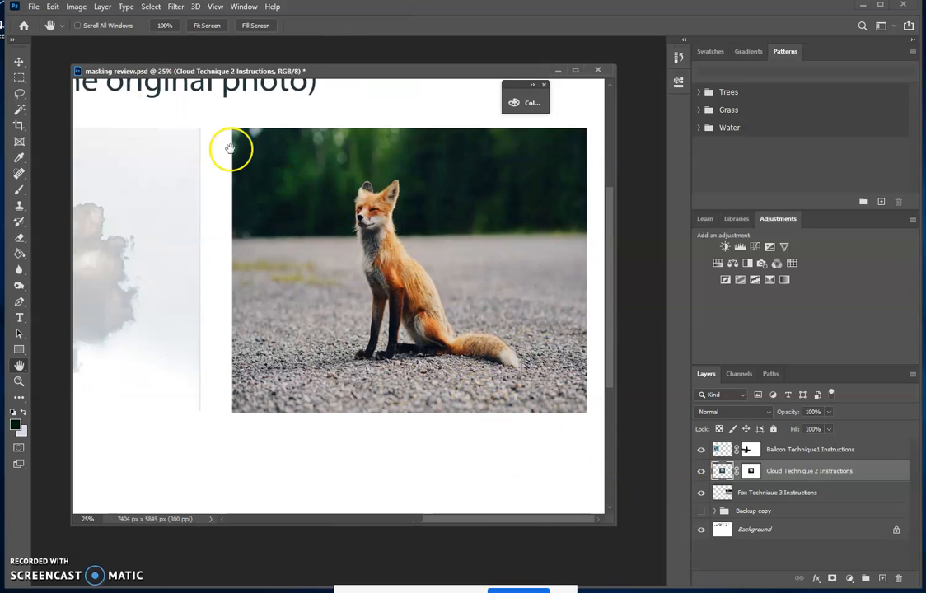
pyautogui.click(766, 494)
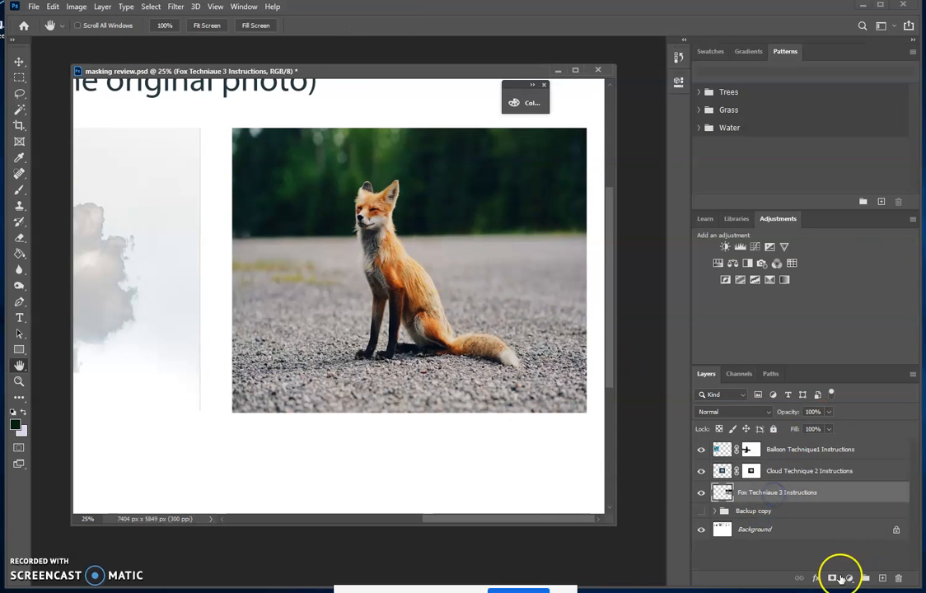
pyautogui.click(832, 578)
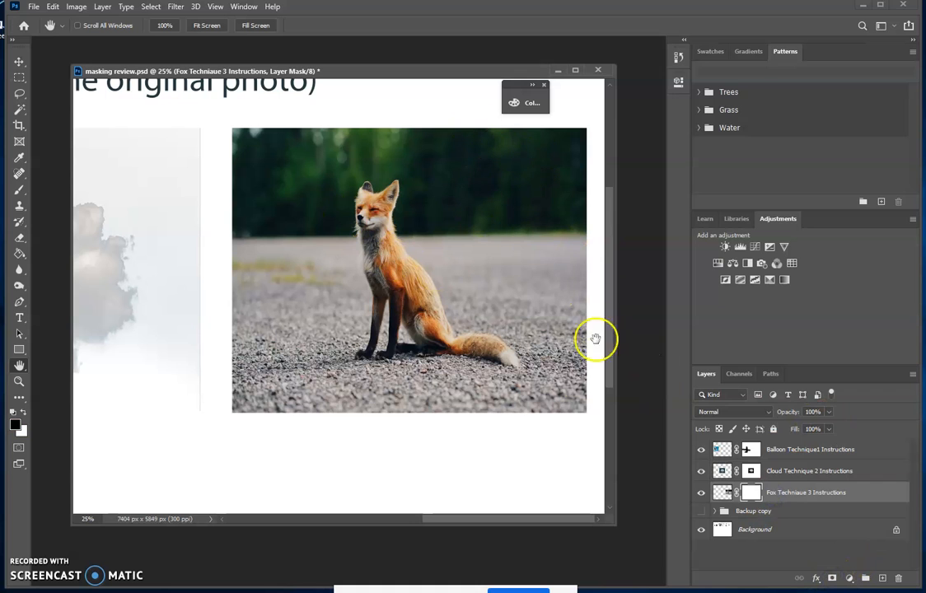
# - Disable the layer mask on the Cloud Technique 2 Instructions layer and compare the cloud's background with the fox photo's background
pyautogui.moveTo(281, 312); pyautogui.dragTo(443, 327)
pyautogui.click(751, 471)
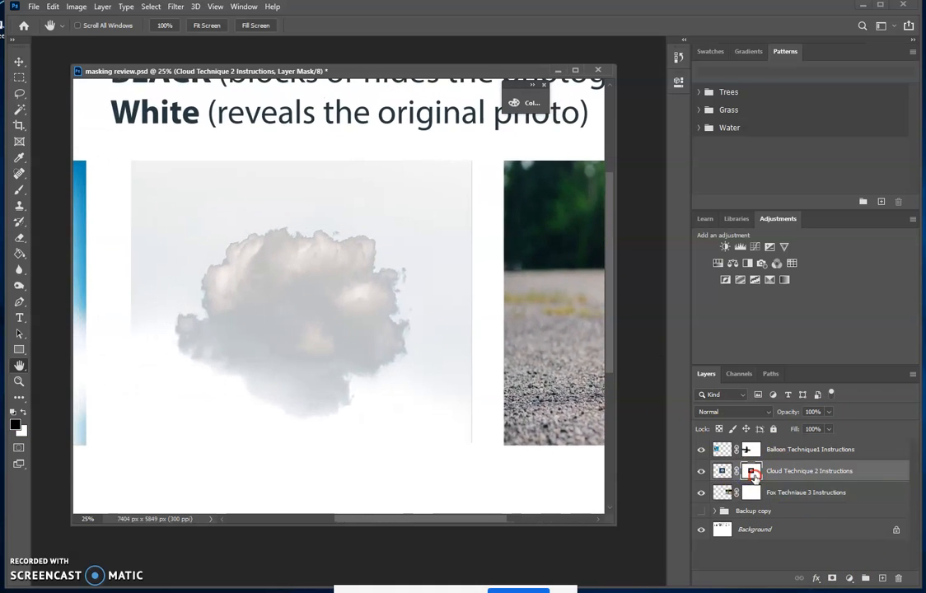
pyautogui.rightClick(755, 475)
pyautogui.click(768, 484)
pyautogui.moveTo(562, 398); pyautogui.dragTo(449, 391)
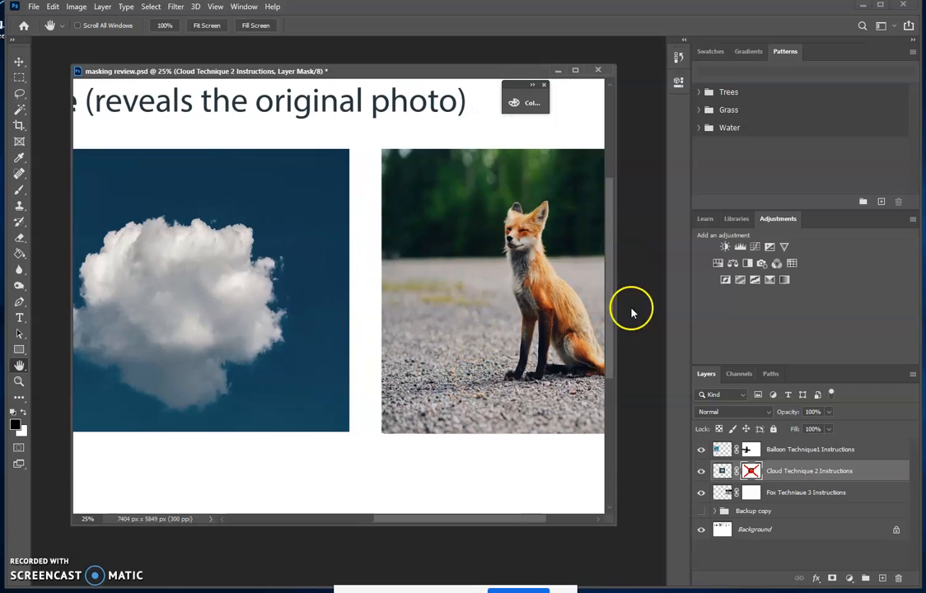
pyautogui.moveTo(507, 293); pyautogui.dragTo(360, 299)
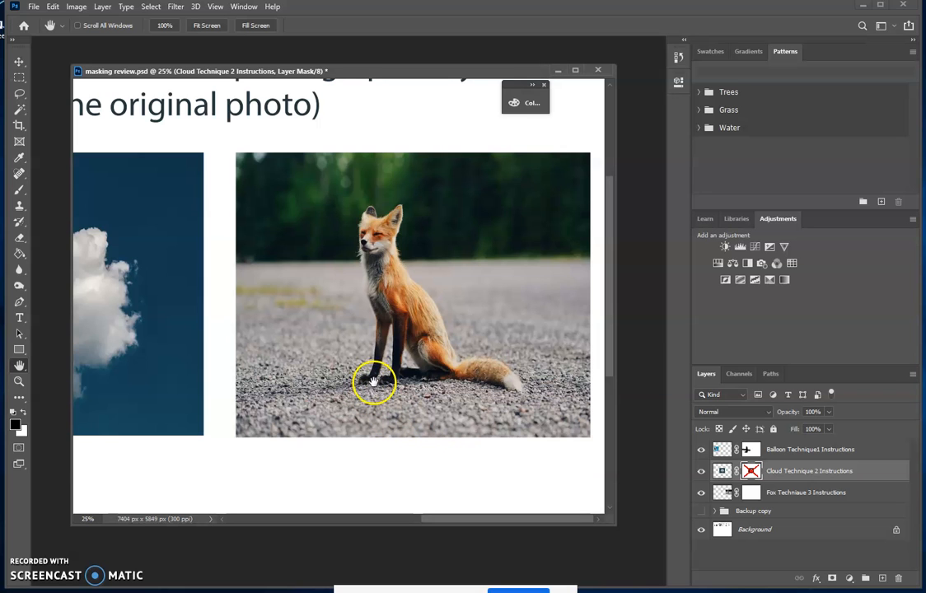
pyautogui.moveTo(285, 364); pyautogui.dragTo(475, 368)
pyautogui.moveTo(185, 341); pyautogui.dragTo(314, 345)
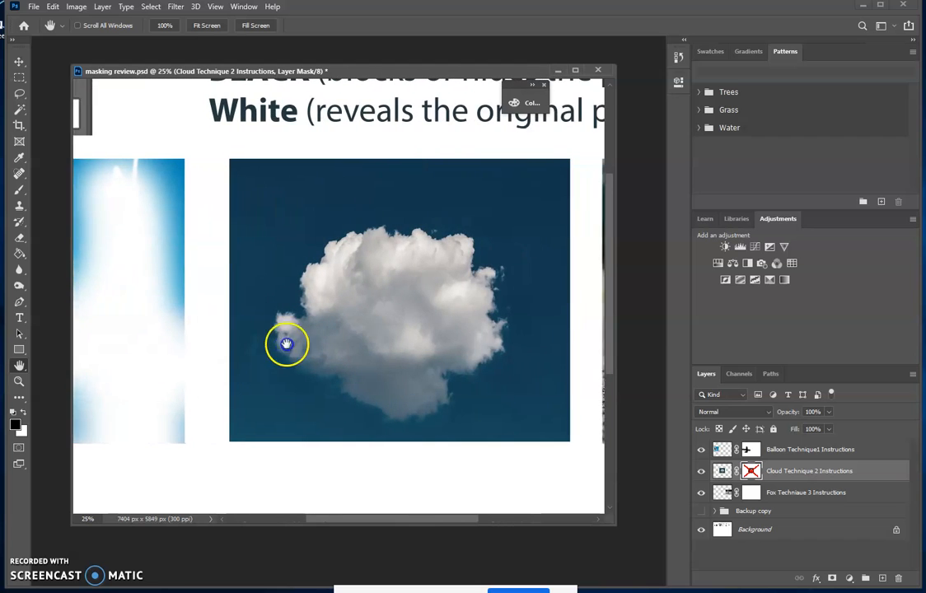
pyautogui.moveTo(440, 343); pyautogui.dragTo(106, 339)
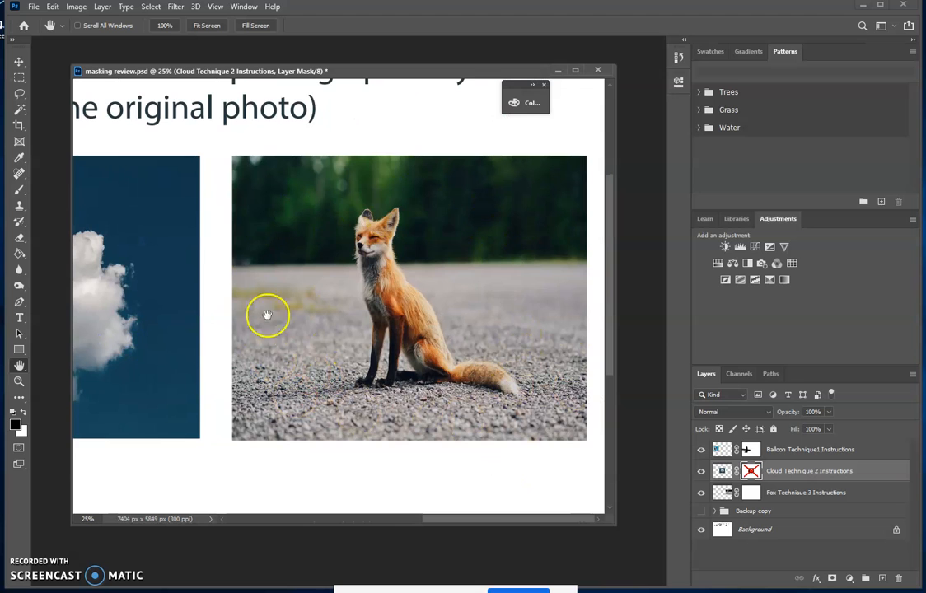
# - Target the Fox Technique 3 Instructions layer's image instead of its mask, with the Burn tool reduced to a 250 px brush
pyautogui.scroll(3, 506, 318)
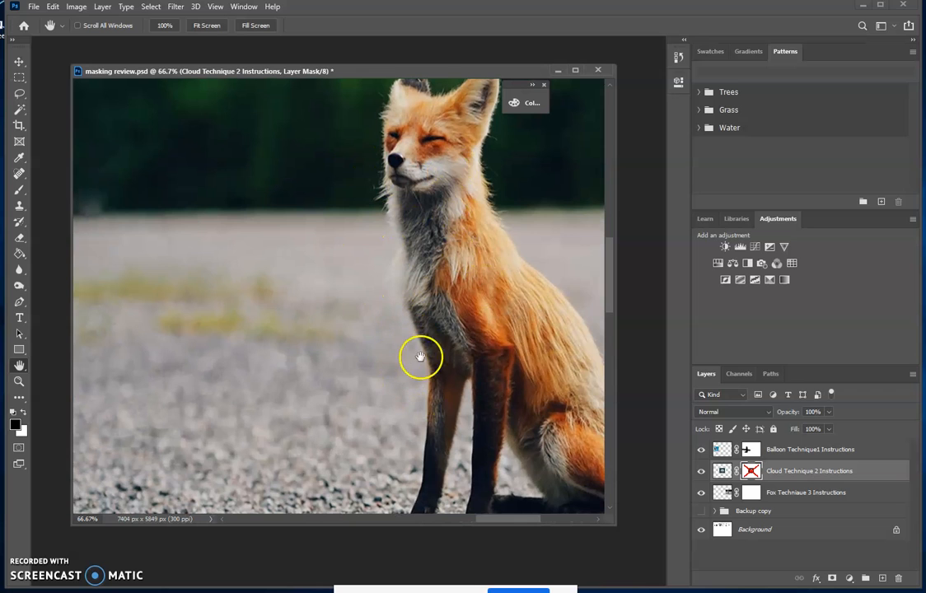
pyautogui.click(752, 494)
pyautogui.moveTo(571, 451); pyautogui.dragTo(459, 448)
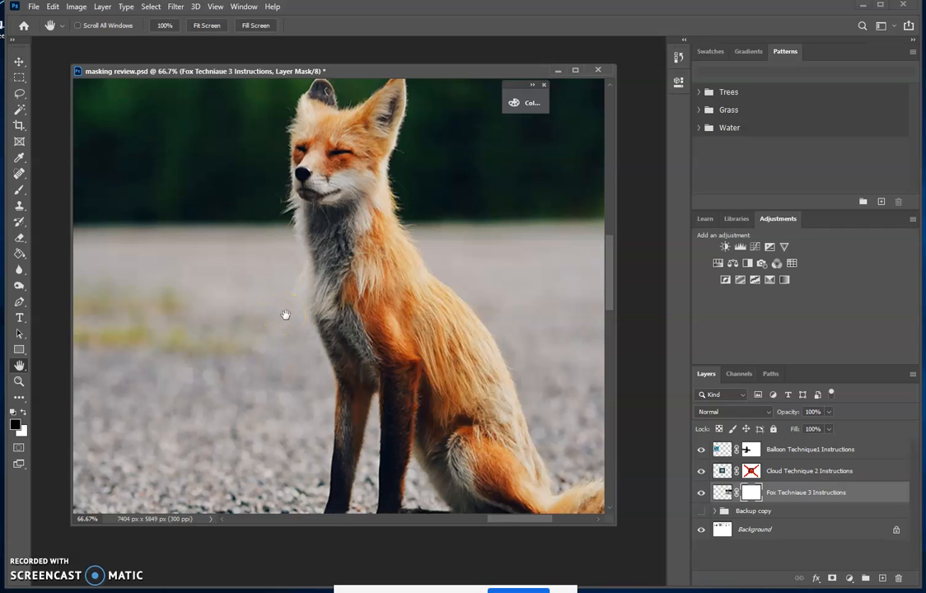
pyautogui.click(19, 285)
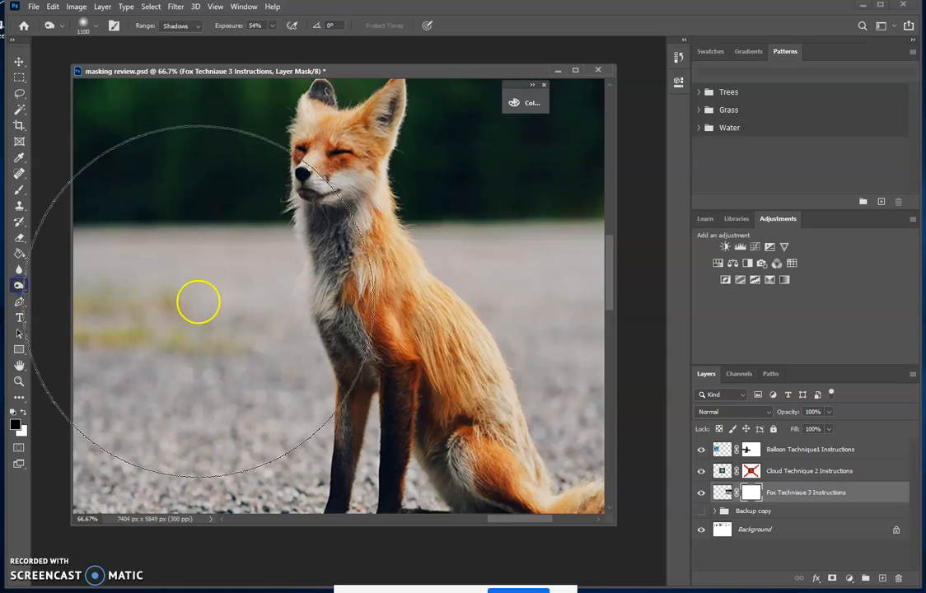
pyautogui.press('[')
pyautogui.press('[')
pyautogui.press('[')
pyautogui.press('[')
pyautogui.press('[')
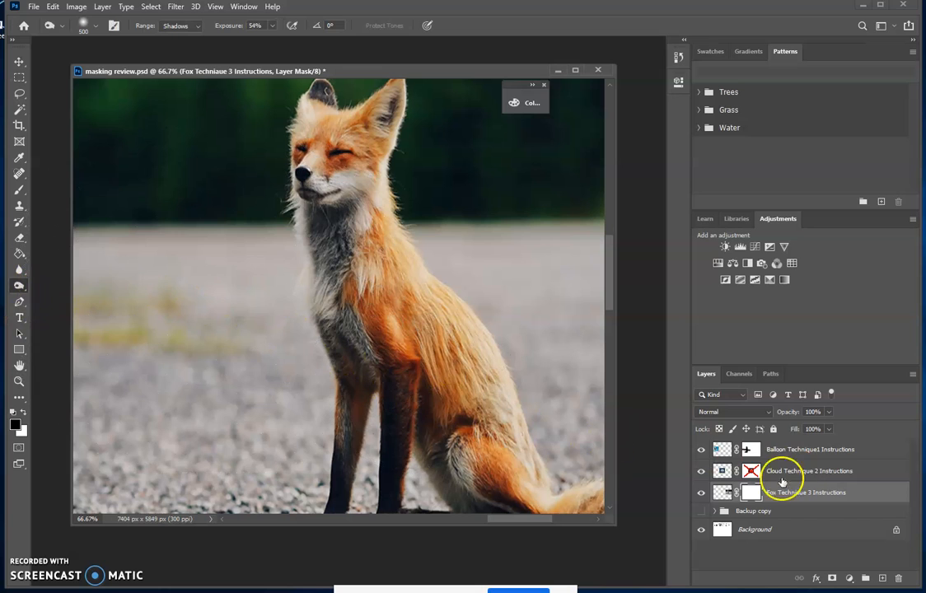
pyautogui.click(723, 490)
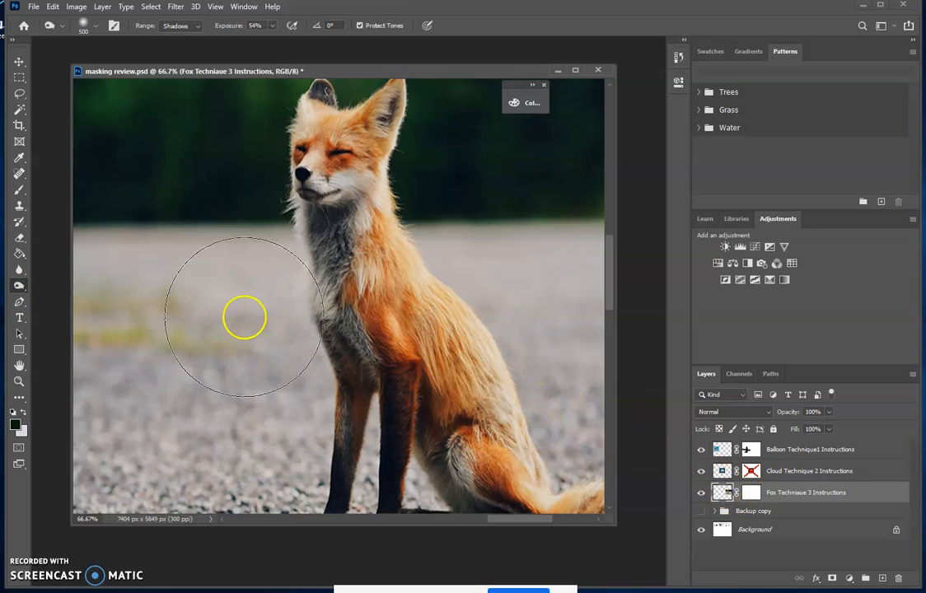
pyautogui.press('[')
pyautogui.press('[')
pyautogui.press('[')
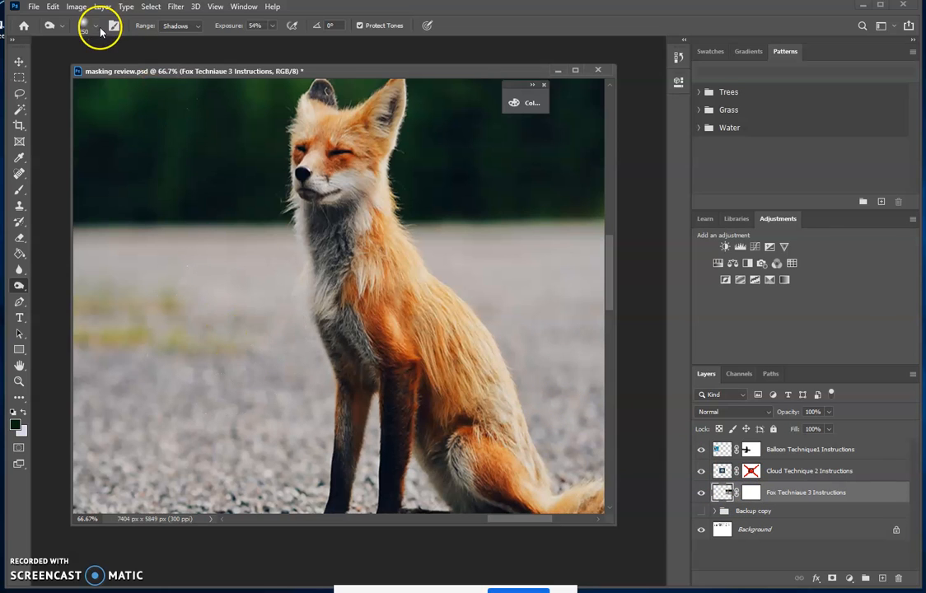
# - Burn the pale ground in front of the fox's chest with range Midtones at 26% exposure, reducing the brush to 150 px
pyautogui.click(183, 25)
pyautogui.click(186, 46)
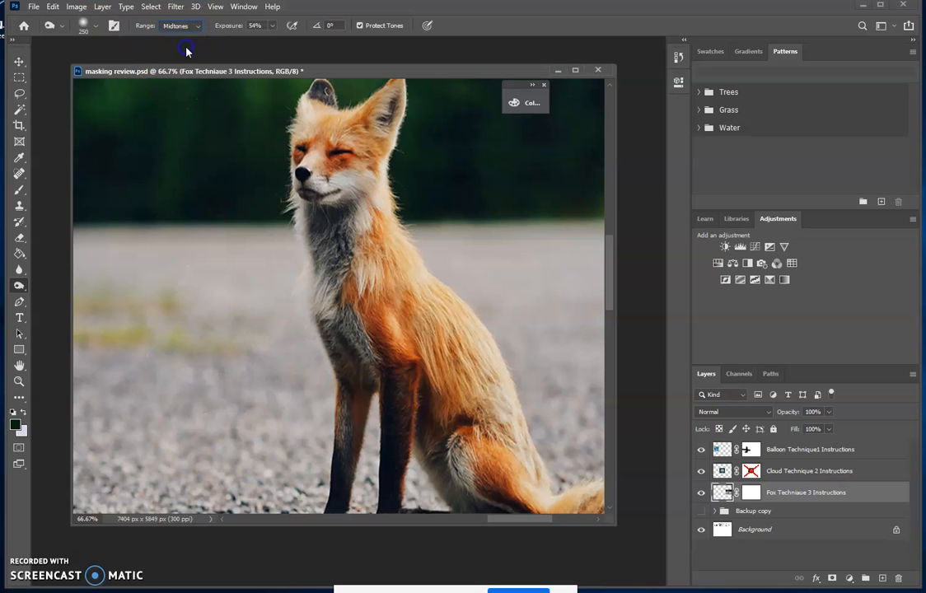
pyautogui.click(272, 27)
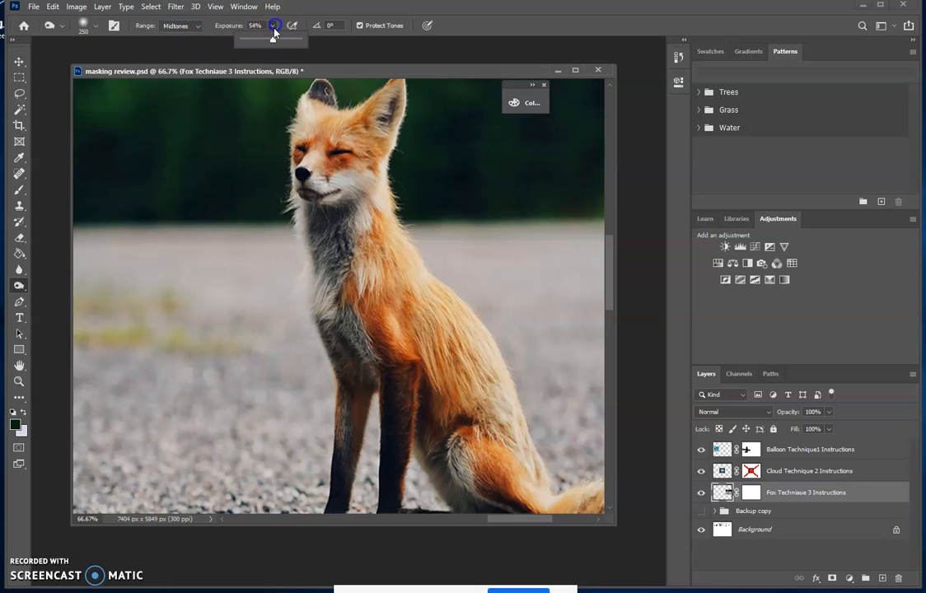
pyautogui.click(266, 302)
pyautogui.click(255, 316)
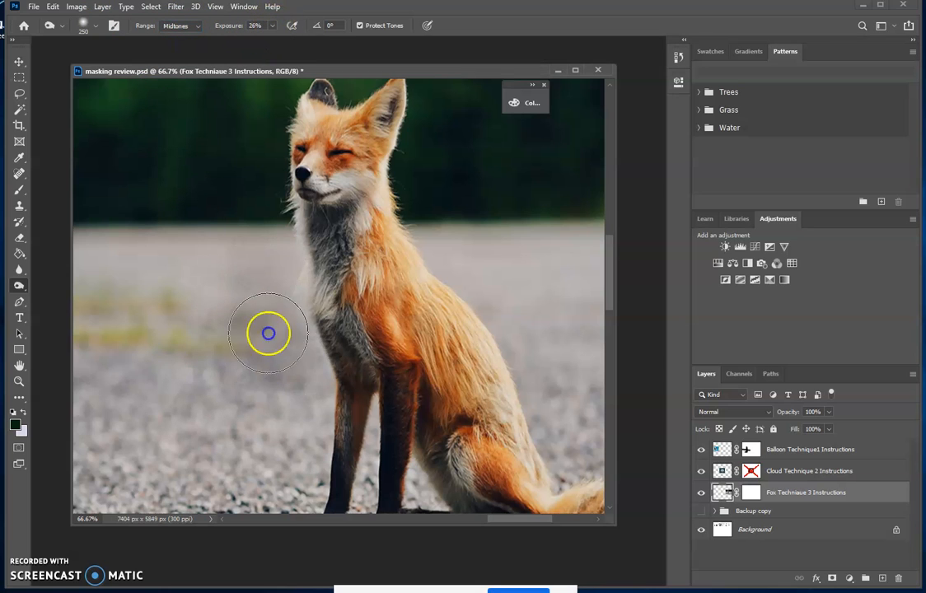
pyautogui.moveTo(307, 368)
pyautogui.mouseDown()
pyautogui.moveTo(268, 250)
pyautogui.moveTo(313, 392)
pyautogui.moveTo(279, 273)
pyautogui.mouseUp()
pyautogui.moveTo(306, 388); pyautogui.dragTo(298, 353)
pyautogui.moveTo(288, 389)
pyautogui.mouseDown()
pyautogui.moveTo(312, 382)
pyautogui.moveTo(263, 240)
pyautogui.moveTo(277, 235)
pyautogui.moveTo(283, 259)
pyautogui.moveTo(278, 234)
pyautogui.moveTo(269, 277)
pyautogui.moveTo(270, 218)
pyautogui.mouseUp()
pyautogui.moveTo(267, 251)
pyautogui.mouseDown()
pyautogui.moveTo(279, 242)
pyautogui.moveTo(250, 298)
pyautogui.mouseUp()
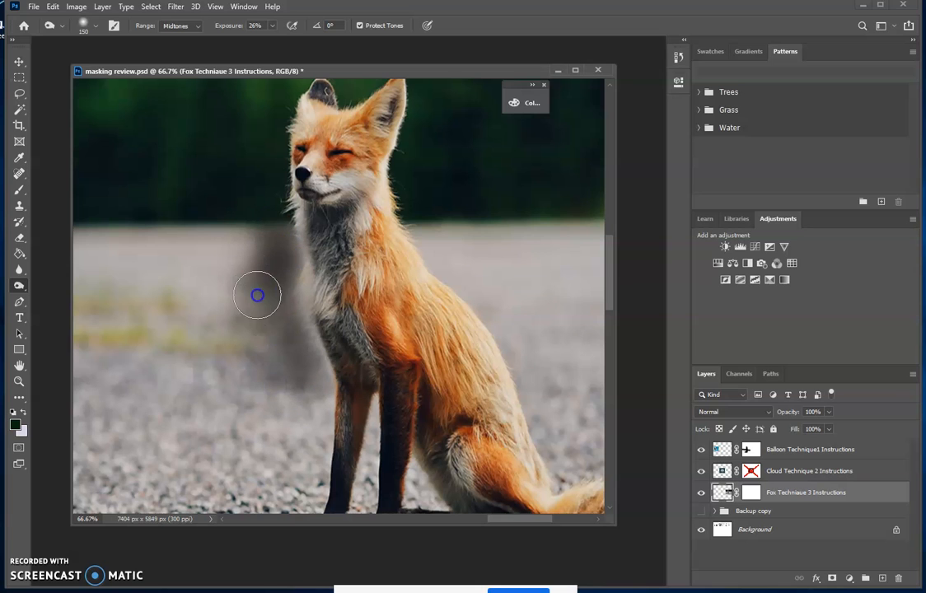
# - Show the History list enlarged and compare the Disable Layer Mask state with the latest Burn Tool state
pyautogui.click(250, 7)
pyautogui.click(268, 233)
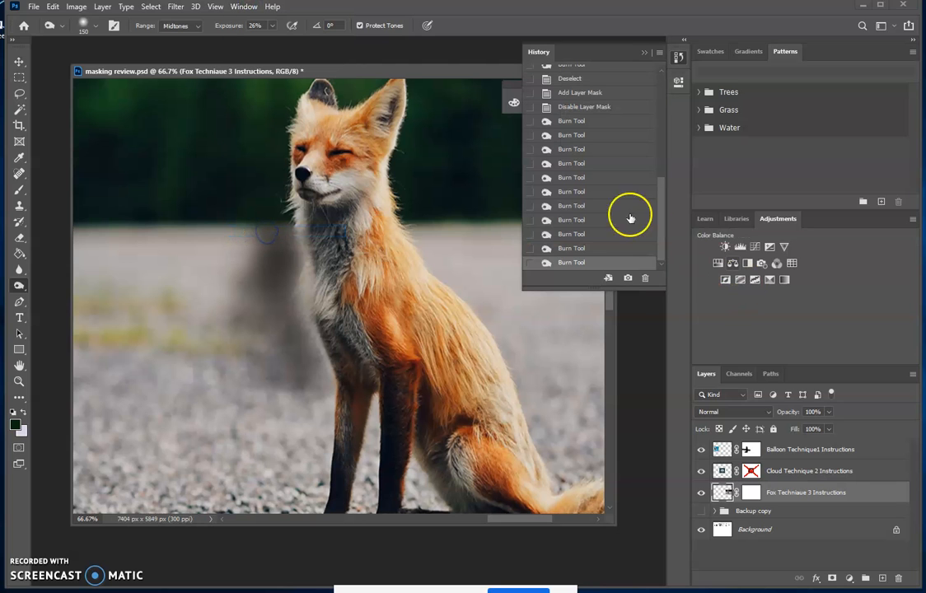
pyautogui.moveTo(659, 289); pyautogui.dragTo(655, 430)
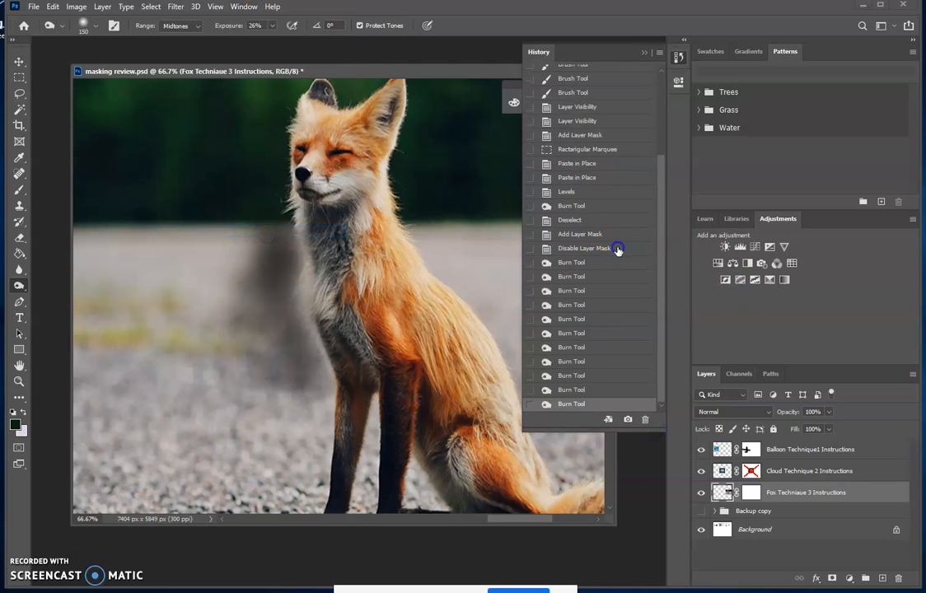
pyautogui.click(618, 249)
pyautogui.click(623, 405)
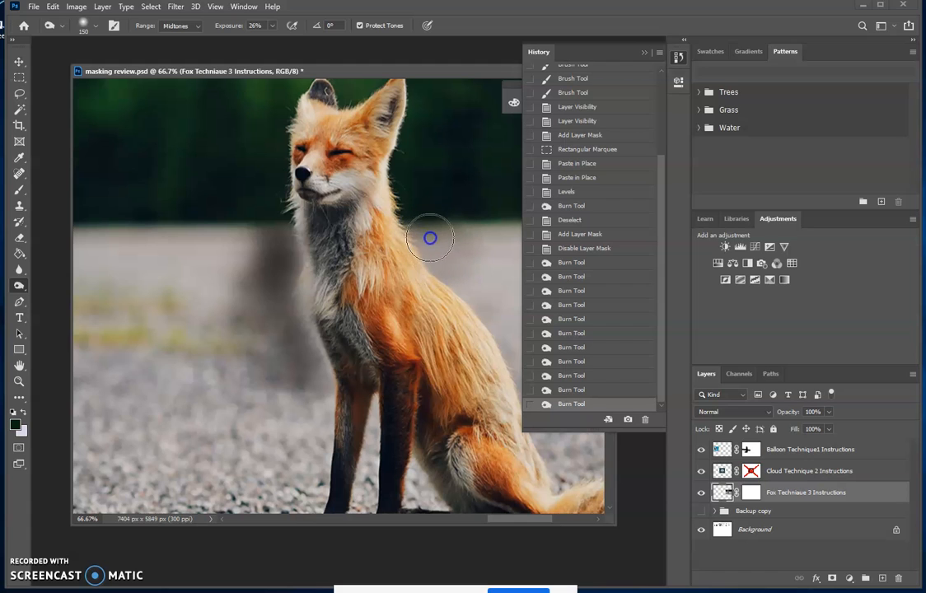
# - Burn the pale ground behind the fox's neck, up to the edge of the dark trees
pyautogui.moveTo(437, 259)
pyautogui.mouseDown()
pyautogui.moveTo(465, 236)
pyautogui.moveTo(460, 254)
pyautogui.moveTo(439, 234)
pyautogui.moveTo(462, 192)
pyautogui.mouseUp()
pyautogui.moveTo(461, 247)
pyautogui.mouseDown()
pyautogui.moveTo(459, 258)
pyautogui.moveTo(451, 180)
pyautogui.mouseUp()
pyautogui.moveTo(455, 248); pyautogui.dragTo(475, 207)
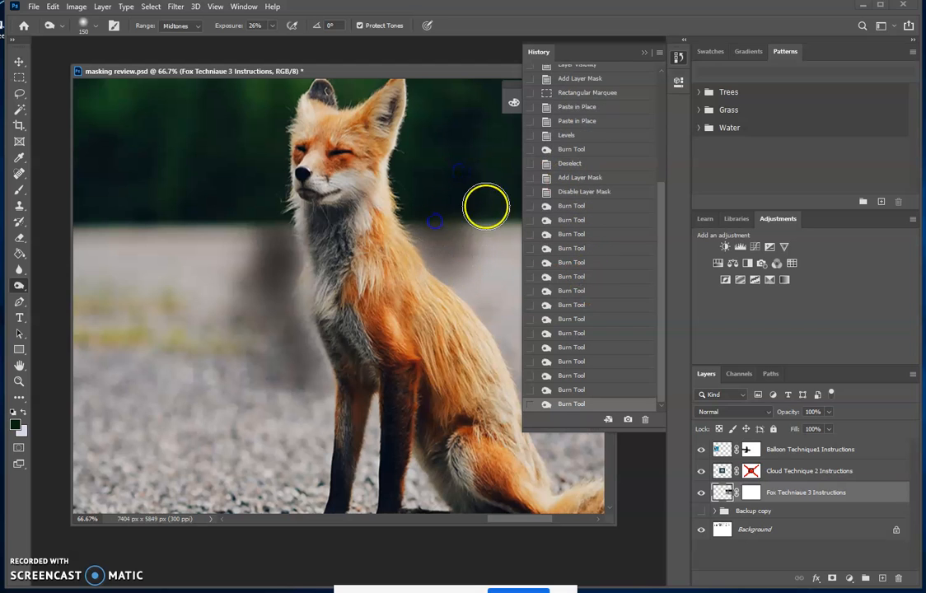
# - Burn the ground along the fox's back and above its tail with the 150 px brush at 26% exposure
pyautogui.press('h')
pyautogui.moveTo(445, 397); pyautogui.dragTo(267, 279)
pyautogui.moveTo(419, 342); pyautogui.dragTo(403, 378)
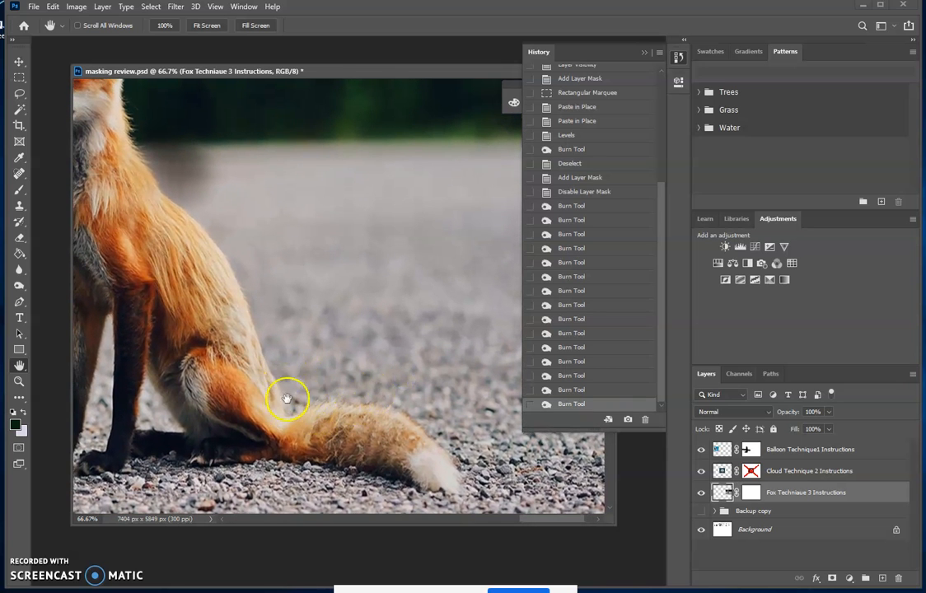
pyautogui.click(18, 285)
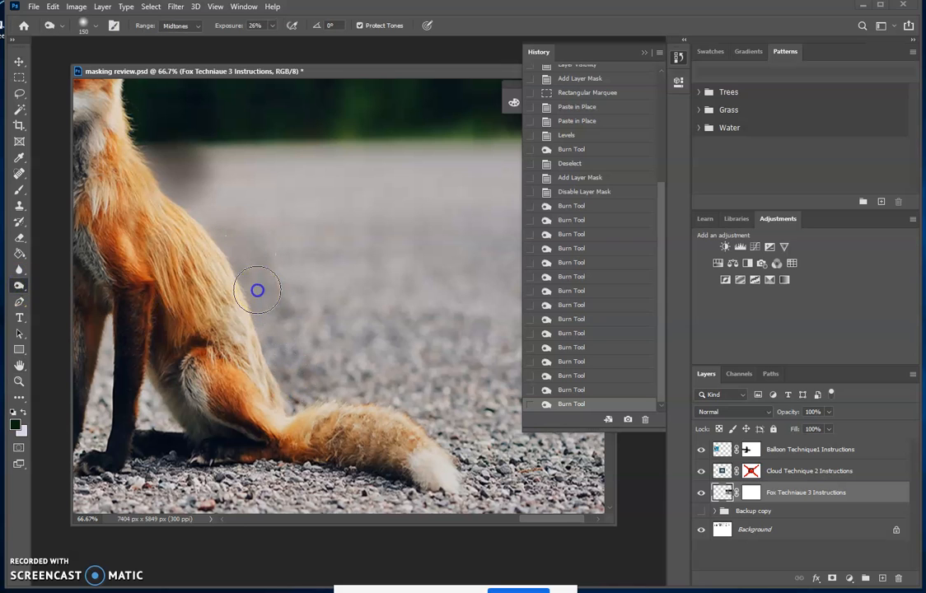
pyautogui.moveTo(237, 239)
pyautogui.mouseDown()
pyautogui.moveTo(285, 357)
pyautogui.moveTo(425, 402)
pyautogui.moveTo(458, 441)
pyautogui.moveTo(399, 390)
pyautogui.moveTo(331, 381)
pyautogui.moveTo(452, 414)
pyautogui.moveTo(375, 381)
pyautogui.mouseUp()
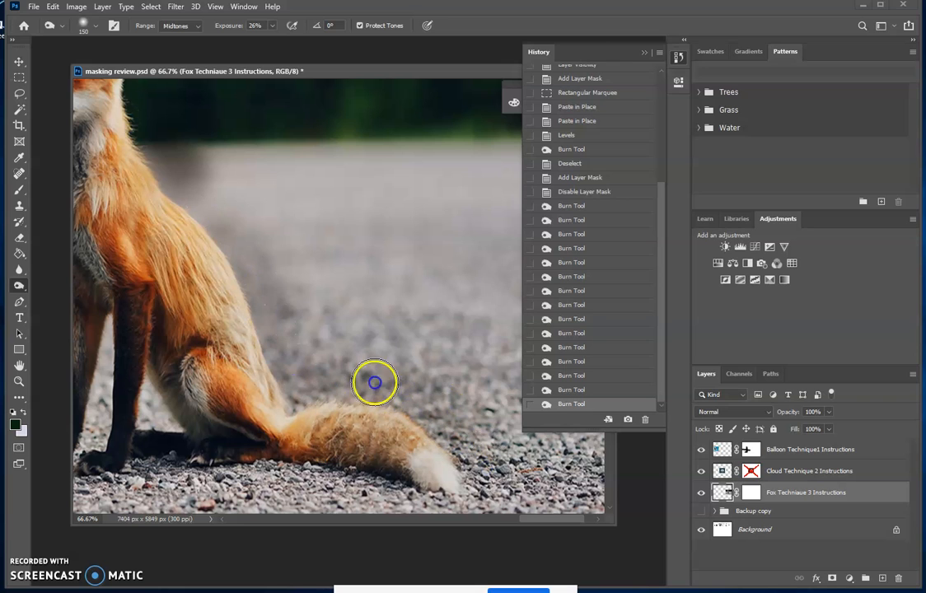
pyautogui.moveTo(447, 503)
pyautogui.mouseDown()
pyautogui.moveTo(387, 477)
pyautogui.moveTo(464, 455)
pyautogui.moveTo(390, 384)
pyautogui.mouseUp()
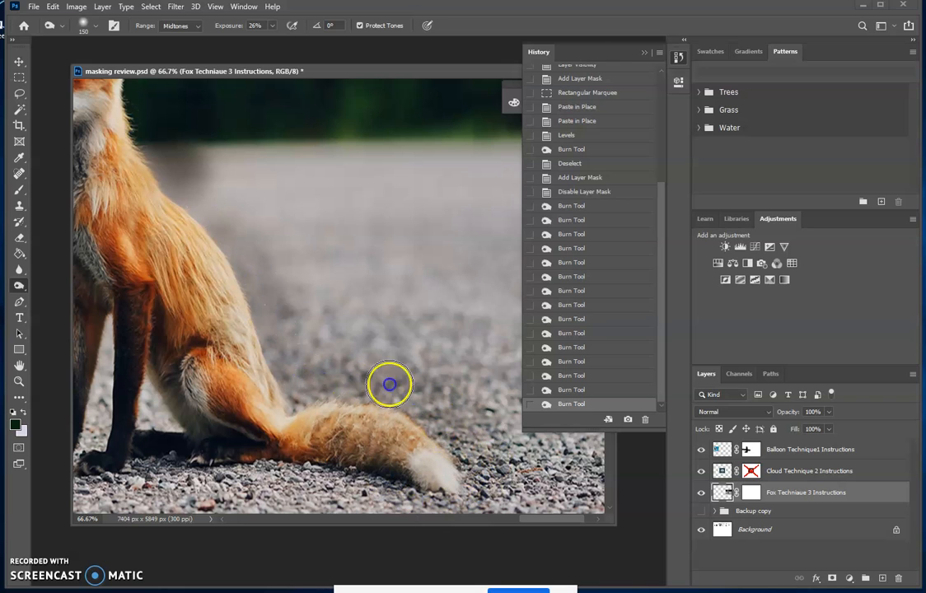
pyautogui.moveTo(282, 322)
pyautogui.mouseDown()
pyautogui.moveTo(250, 251)
pyautogui.moveTo(194, 193)
pyautogui.mouseUp()
pyautogui.moveTo(290, 323)
pyautogui.mouseDown()
pyautogui.moveTo(178, 172)
pyautogui.moveTo(279, 308)
pyautogui.moveTo(204, 184)
pyautogui.moveTo(258, 231)
pyautogui.moveTo(297, 383)
pyautogui.moveTo(245, 235)
pyautogui.moveTo(350, 370)
pyautogui.mouseUp()
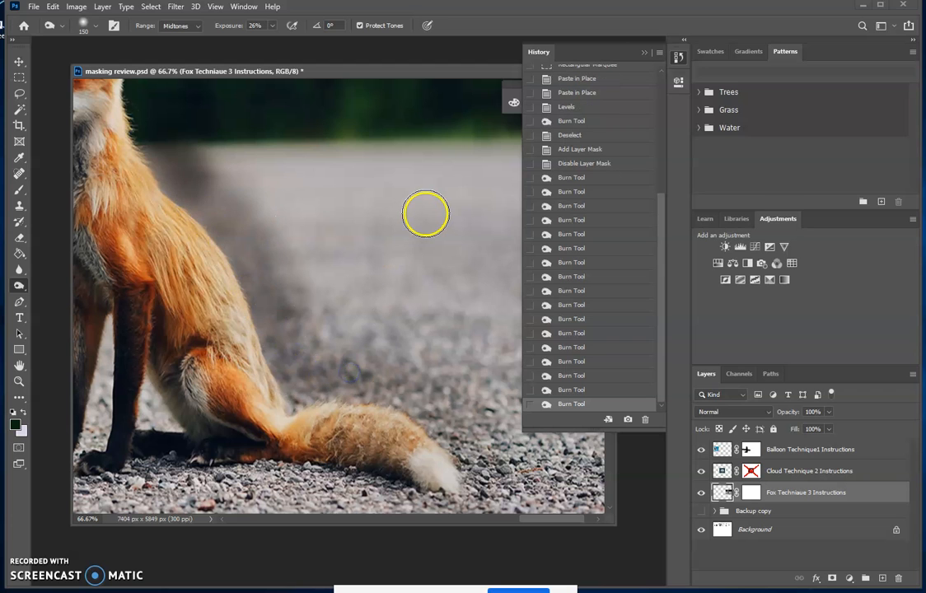
# - Delete a full-height rectangular strip of background in front of the fox from the layer's image, and clear the selection
pyautogui.hotkey('ctrl', '-')
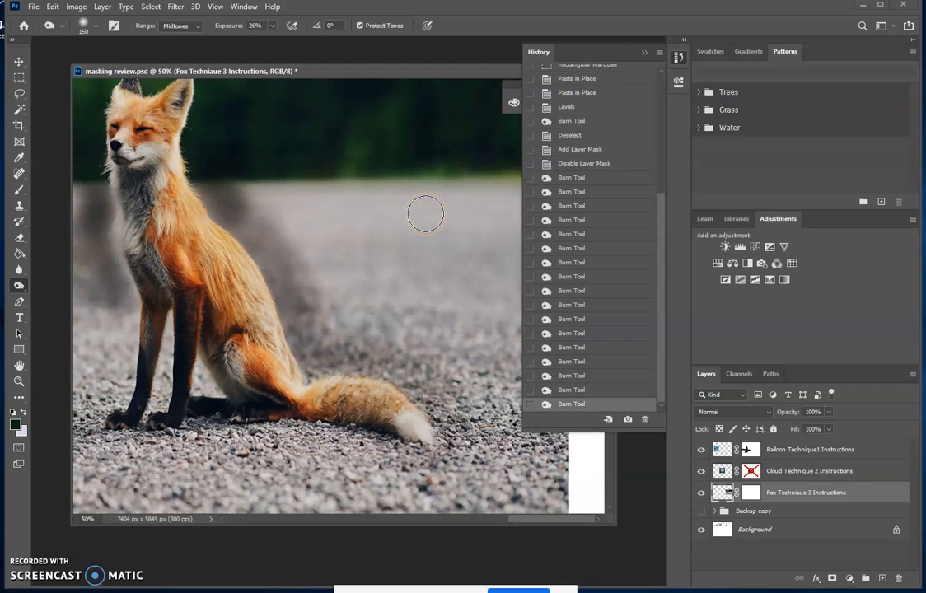
pyautogui.hotkey('ctrl', '-')
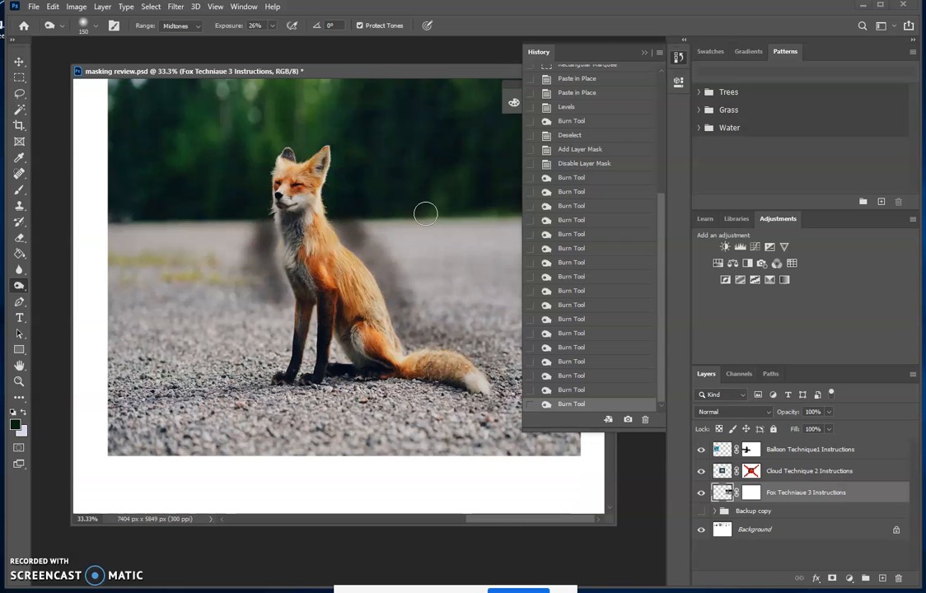
pyautogui.scroll(1, 377, 269)
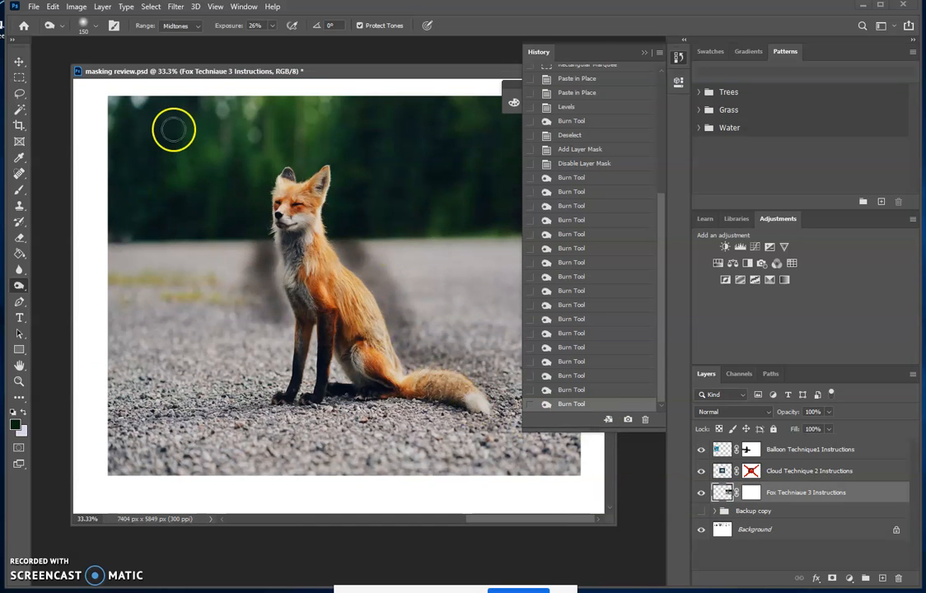
pyautogui.click(18, 77)
pyautogui.moveTo(91, 86); pyautogui.dragTo(263, 492)
pyautogui.press('Delete')
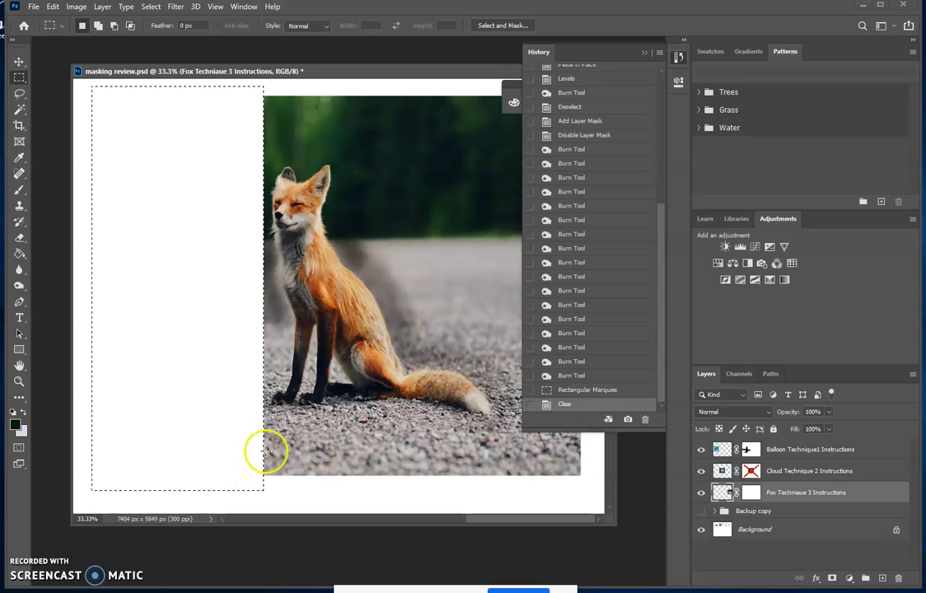
pyautogui.hotkey('ctrl', 'd')
pyautogui.press('h')
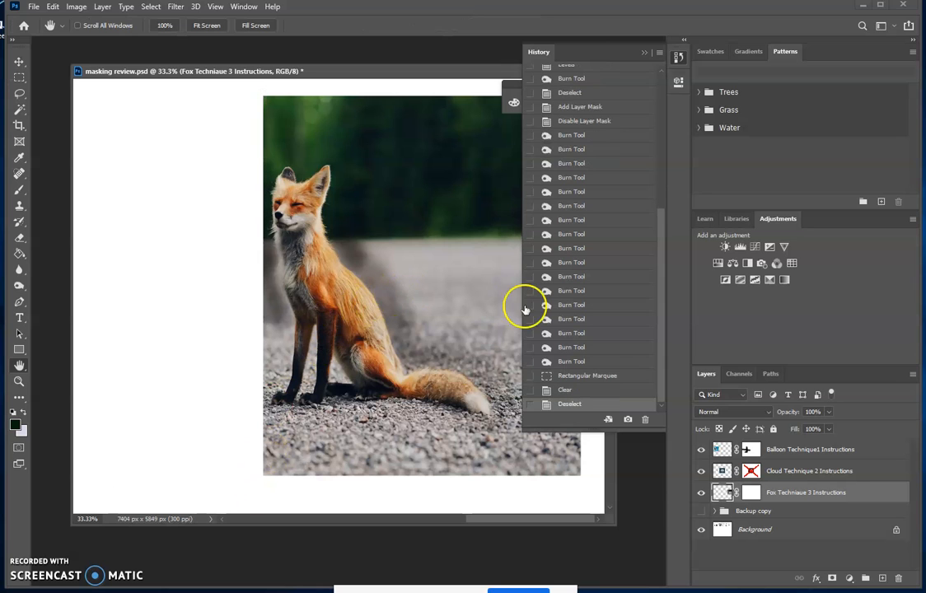
# - Move the History list away from the document and narrow the document window around the fox photo
pyautogui.moveTo(309, 271); pyautogui.dragTo(237, 273)
pyautogui.moveTo(347, 246); pyautogui.dragTo(221, 238)
pyautogui.moveTo(611, 52); pyautogui.dragTo(687, 61)
pyautogui.moveTo(396, 71); pyautogui.dragTo(368, 76)
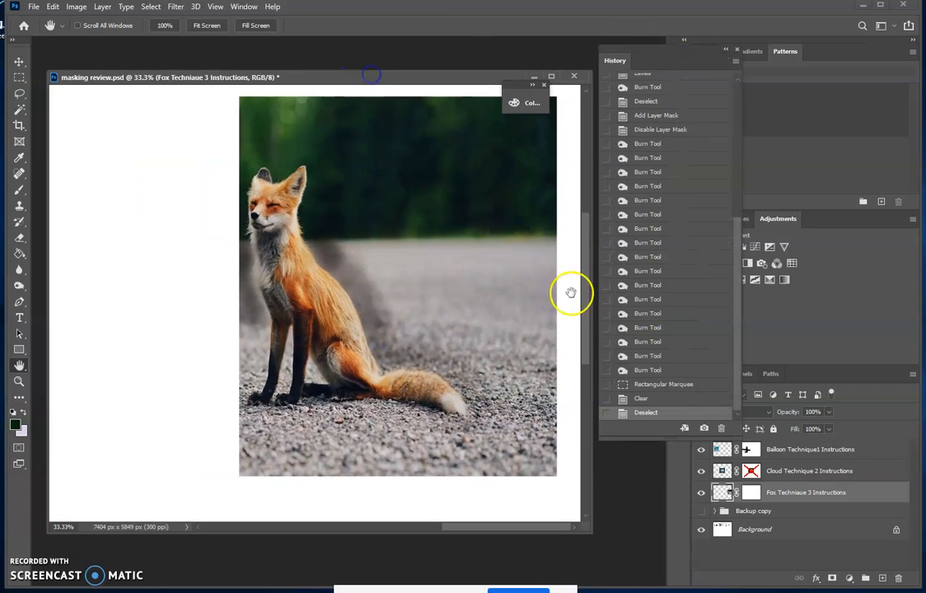
pyautogui.moveTo(592, 349); pyautogui.dragTo(446, 349)
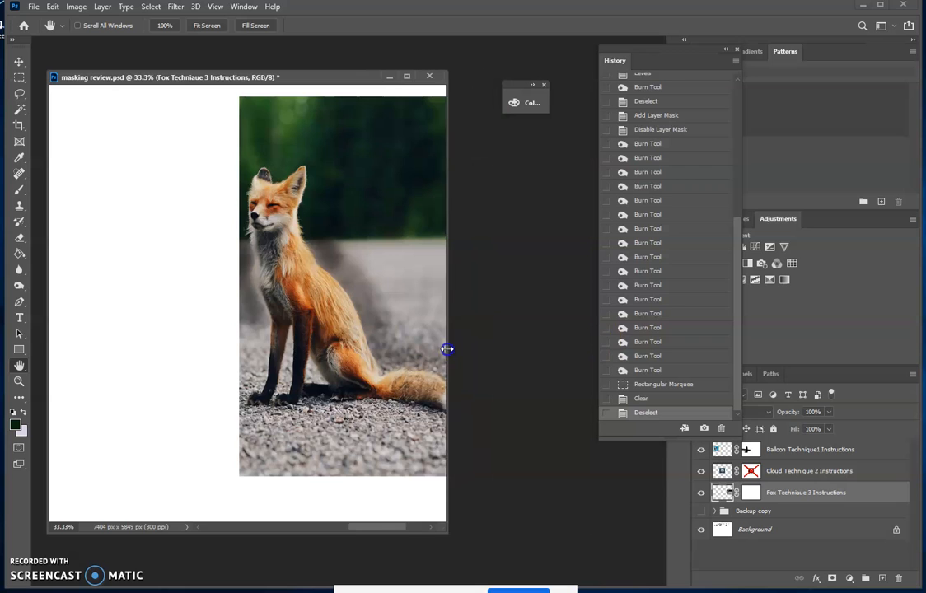
pyautogui.moveTo(384, 527); pyautogui.dragTo(402, 528)
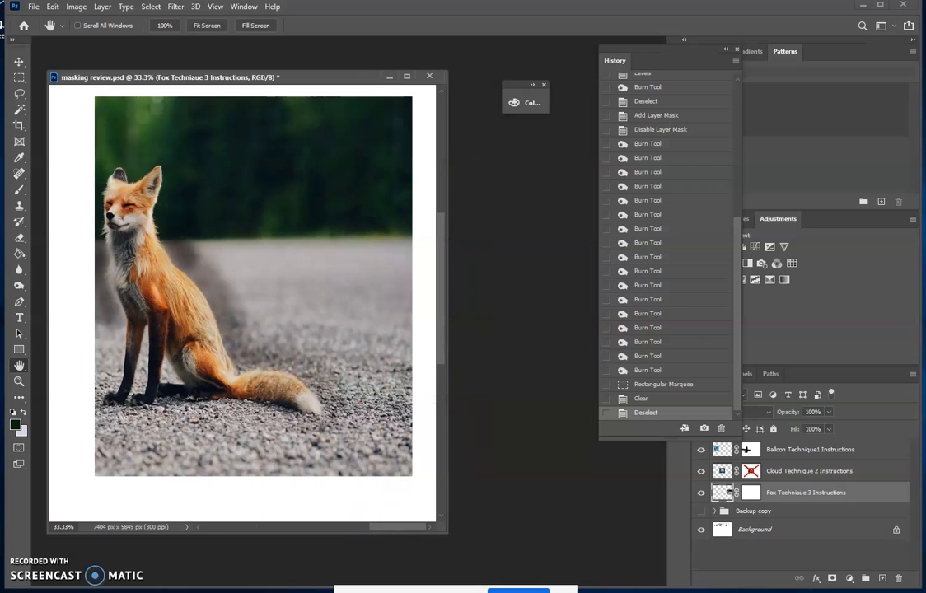
# - Delete the strip of trees above the fox's ears and the rectangular block of background behind its head
pyautogui.click(20, 72)
pyautogui.moveTo(87, 96); pyautogui.dragTo(424, 159)
pyautogui.press('Delete')
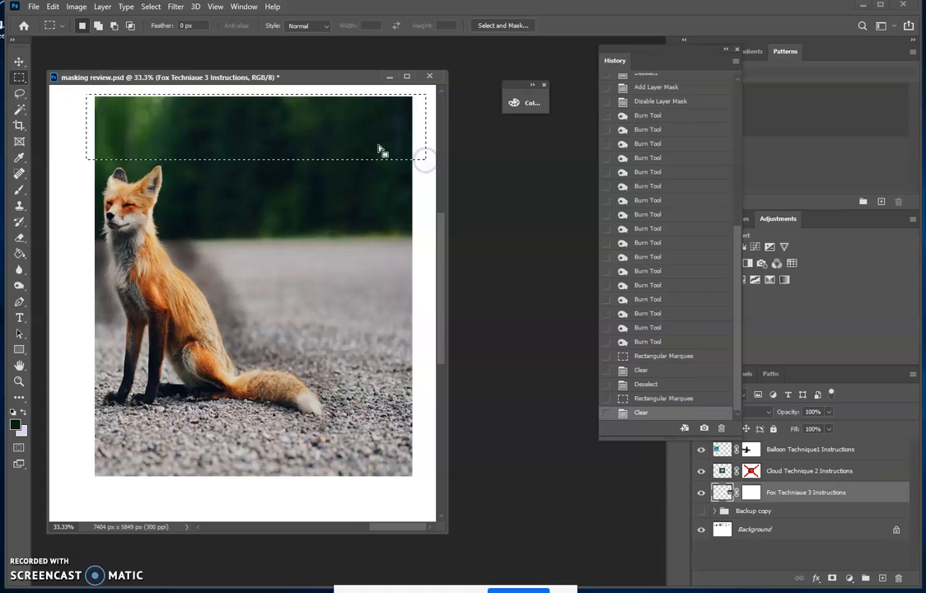
pyautogui.click(207, 139)
pyautogui.moveTo(187, 137); pyautogui.dragTo(416, 244)
pyautogui.press('Delete')
# - Delete the rectangular block of ground behind the fox's back and the strip of gravel beyond its tail tip
pyautogui.click(248, 227)
pyautogui.moveTo(229, 235); pyautogui.dragTo(428, 338)
pyautogui.press('Delete')
pyautogui.click(329, 218)
pyautogui.moveTo(330, 218); pyautogui.dragTo(435, 496)
pyautogui.press('Delete')
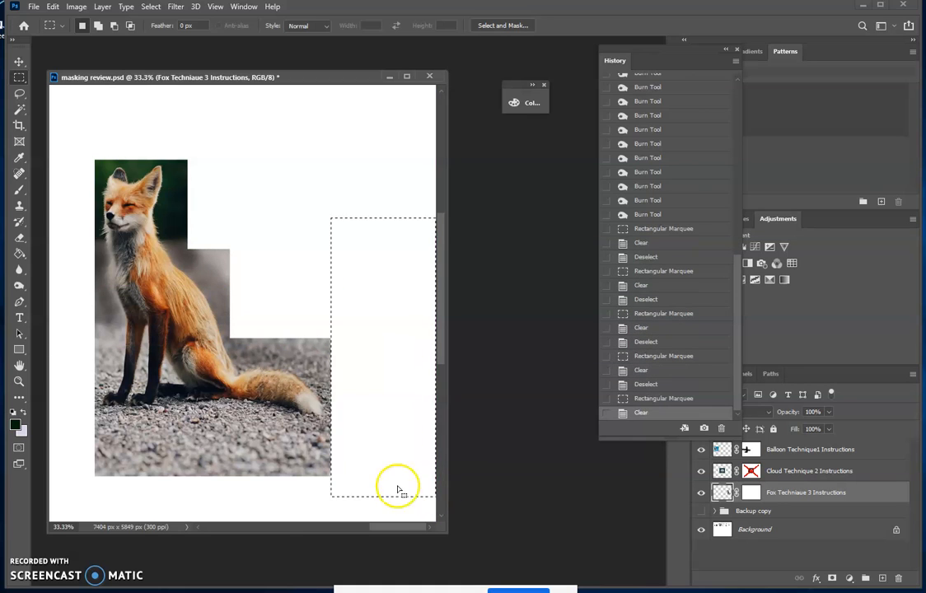
# - Clear the current selection, delete the rectangular strip of gravel below the fox from the layer's image, and deselect
pyautogui.click(279, 506)
pyautogui.moveTo(71, 434); pyautogui.dragTo(370, 504)
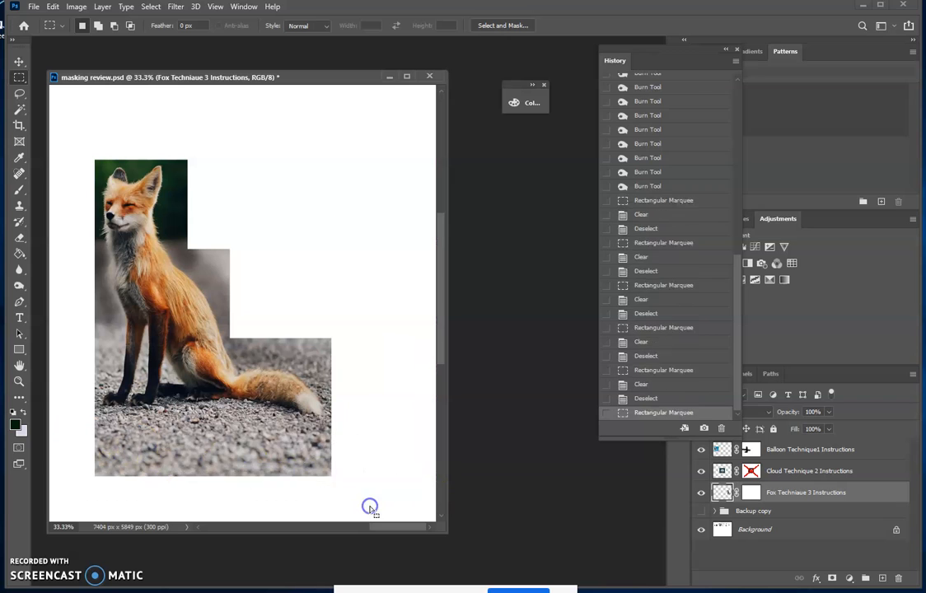
pyautogui.press('Delete')
pyautogui.click(273, 408)
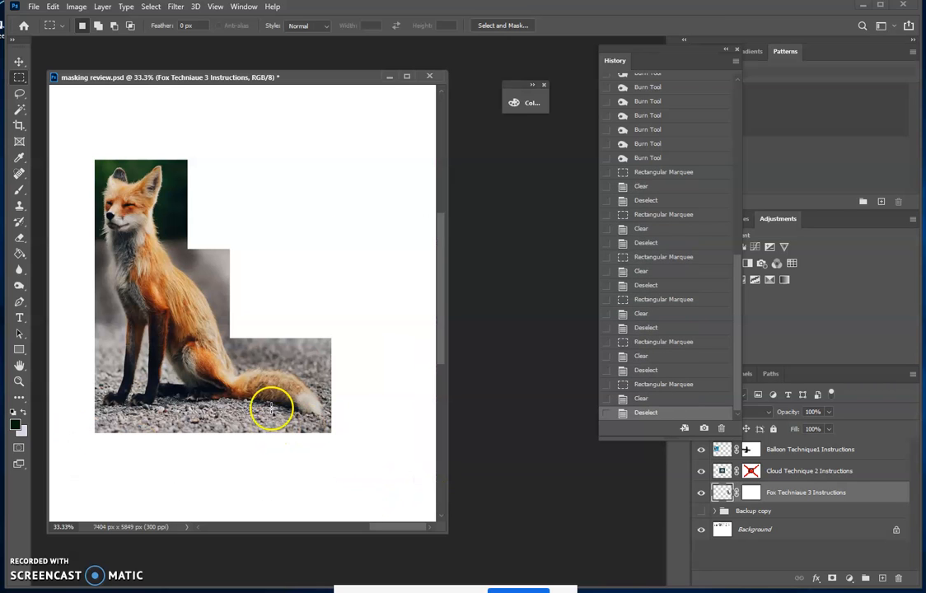
# - Enlarge the document window to fit the trimmed fox photo at 50% zoom
pyautogui.scroll(1, 273, 407)
pyautogui.press('space')
pyautogui.moveTo(190, 341); pyautogui.dragTo(246, 347)
pyautogui.moveTo(447, 457); pyautogui.dragTo(512, 460)
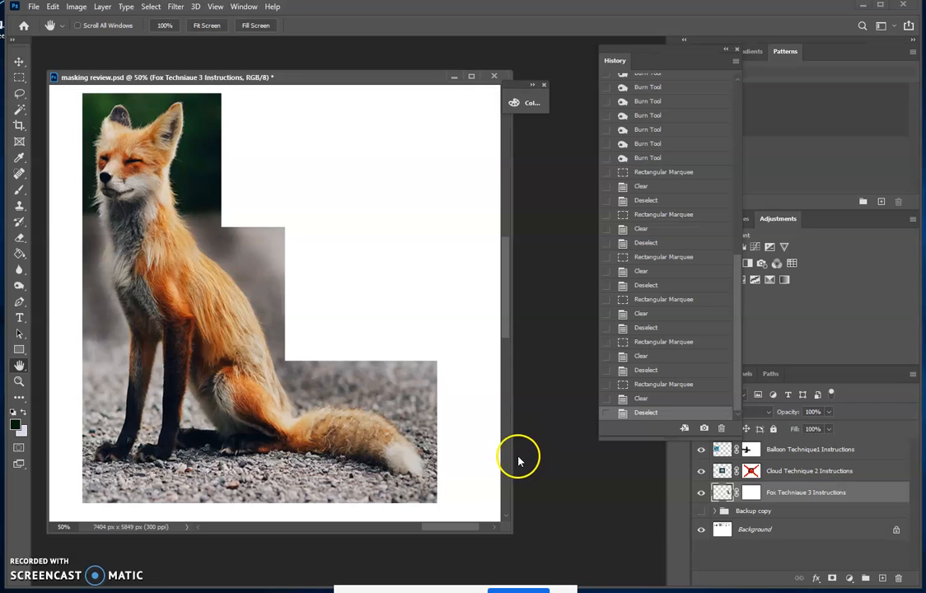
pyautogui.moveTo(510, 533); pyautogui.dragTo(535, 551)
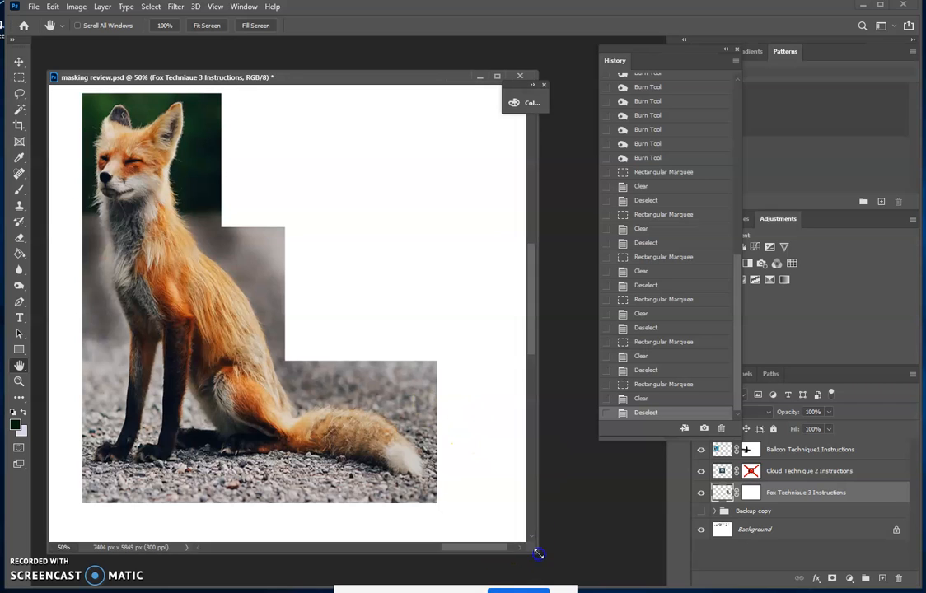
# - Select a rectangle around the entire trimmed fox photo and copy its contents
pyautogui.click(19, 78)
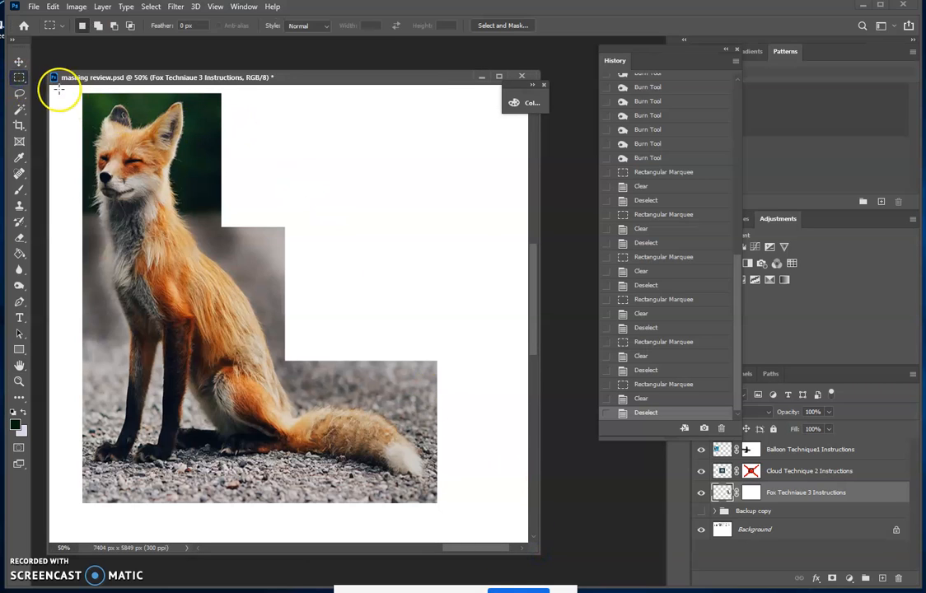
pyautogui.moveTo(65, 86); pyautogui.dragTo(449, 520)
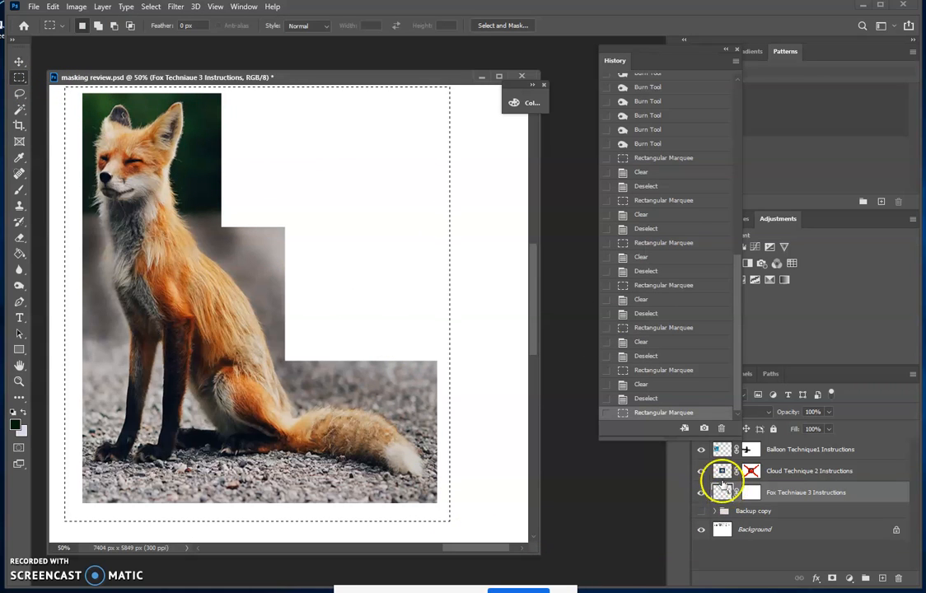
pyautogui.click(50, 8)
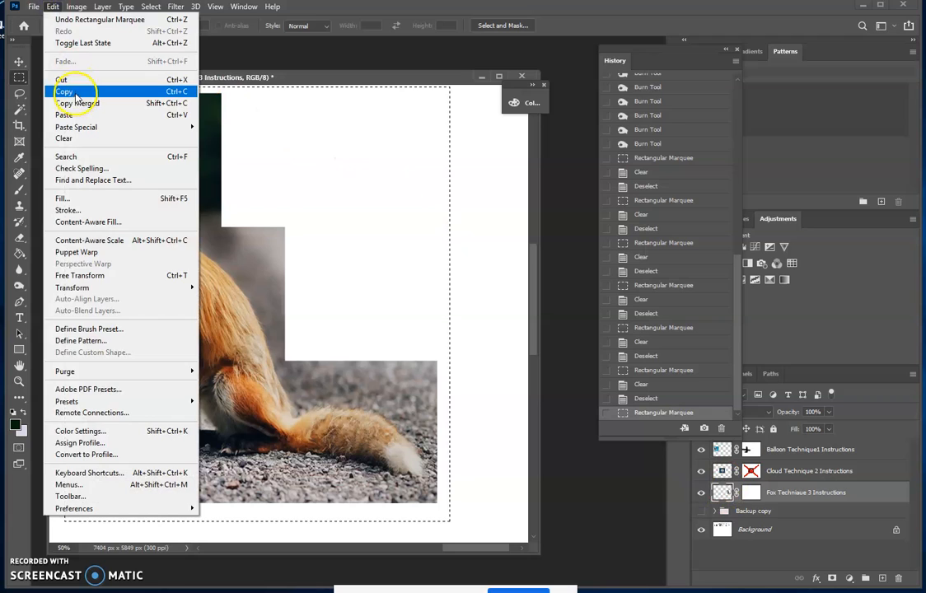
pyautogui.click(75, 93)
# - Display the Fox Techniaue 3 Instructions layer's mask on its own and paste the copied fox photo in place into it
pyautogui.click(749, 493)
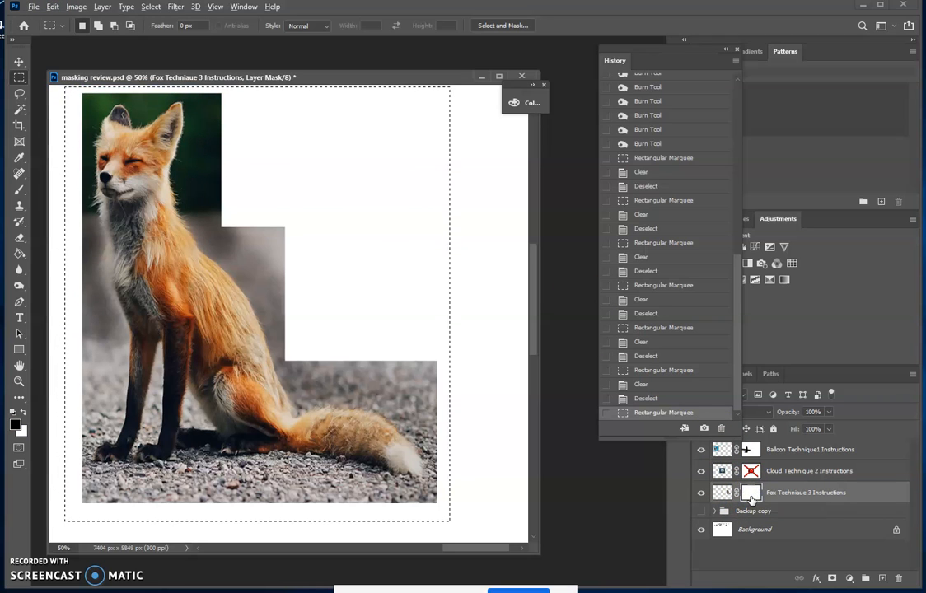
pyautogui.keyDown('alt'); pyautogui.click(748, 494); pyautogui.keyUp('alt')
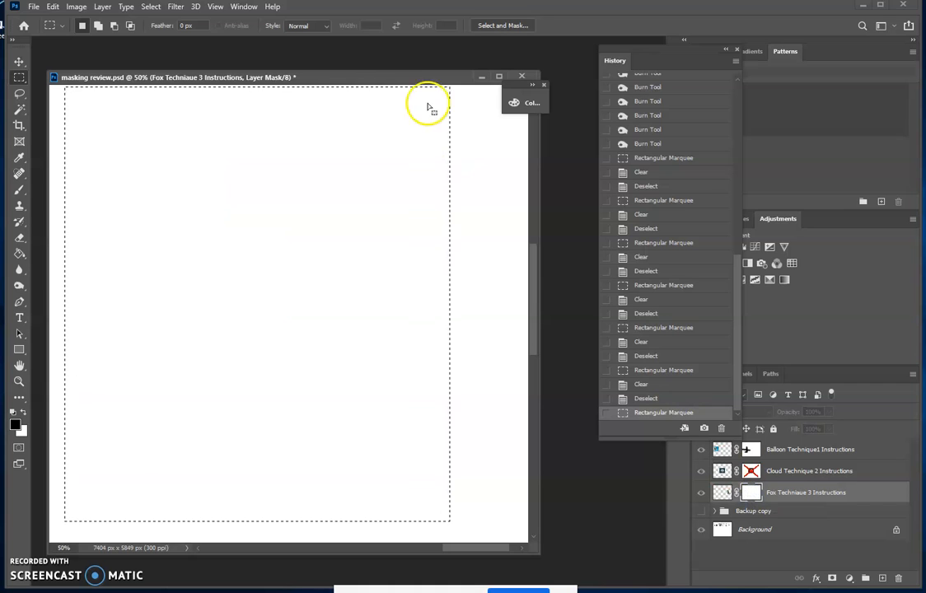
pyautogui.click(53, 7)
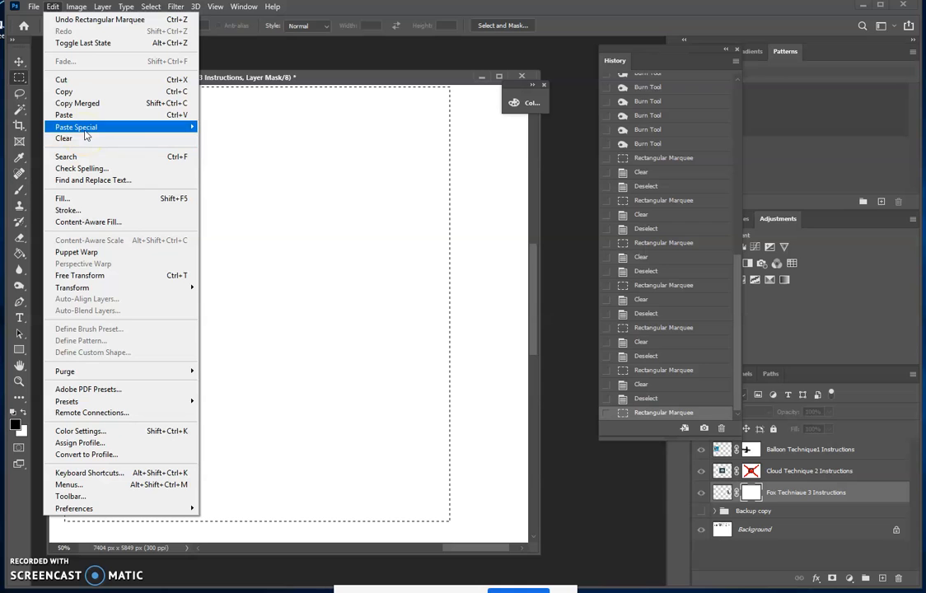
pyautogui.moveTo(131, 128)
pyautogui.click(227, 140)
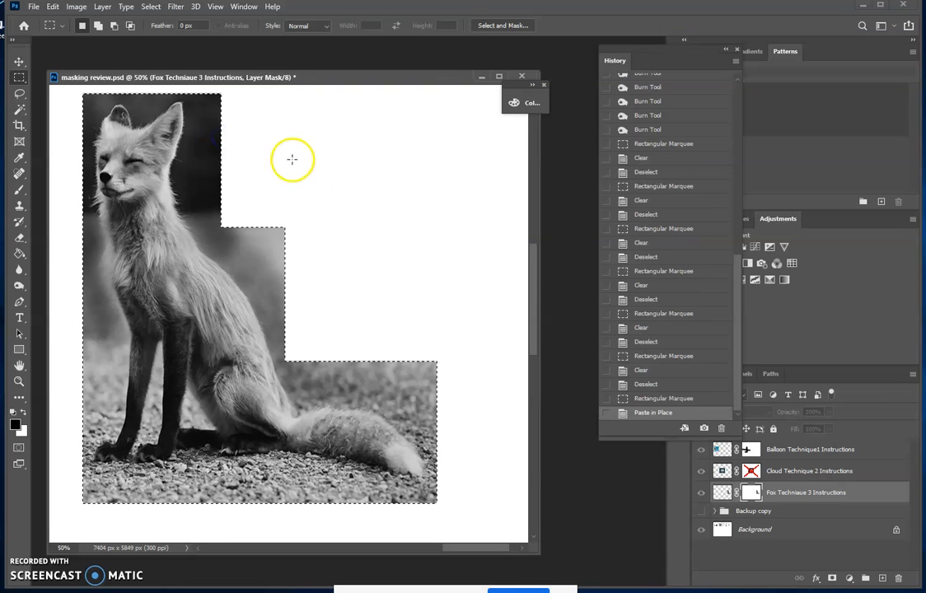
# - Preview the fox layer with its mask applied, return to the mask view, widen the document window, and clear the selection
pyautogui.click(880, 492)
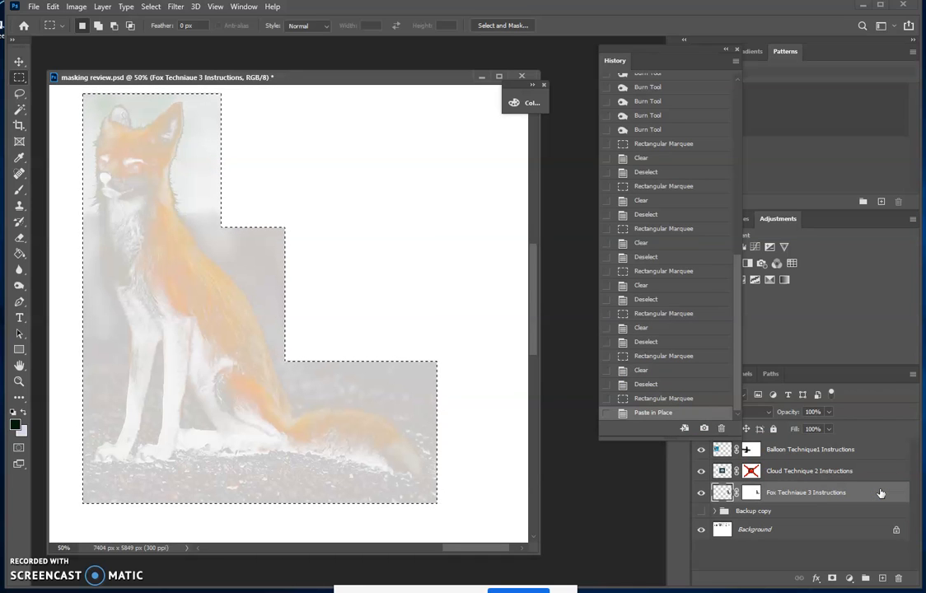
pyautogui.click(751, 492)
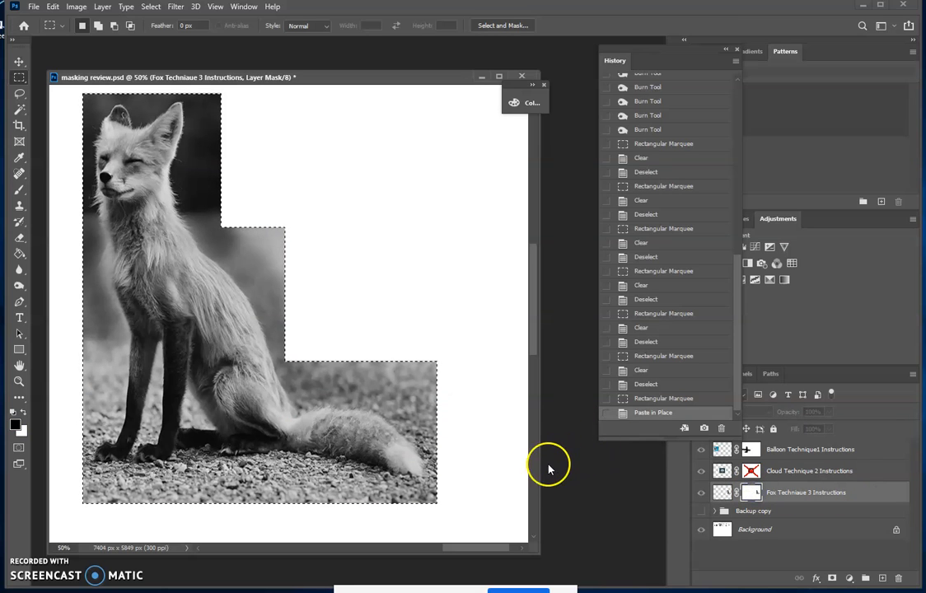
pyautogui.moveTo(542, 473); pyautogui.dragTo(598, 481)
pyautogui.click(551, 388)
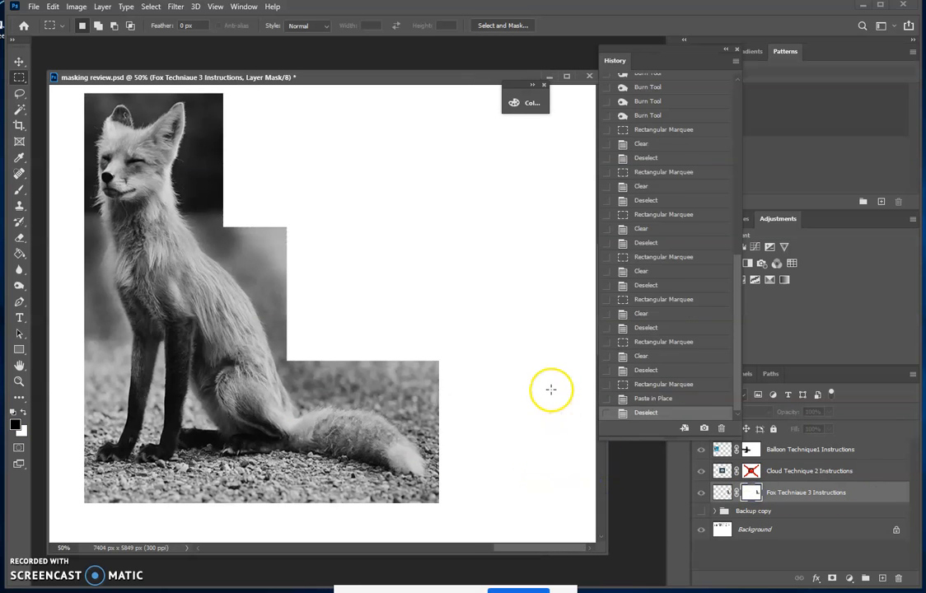
# - Burn the mask's background behind the fox's neck and upper back, using the Midtones range at 26% exposure
pyautogui.click(18, 284)
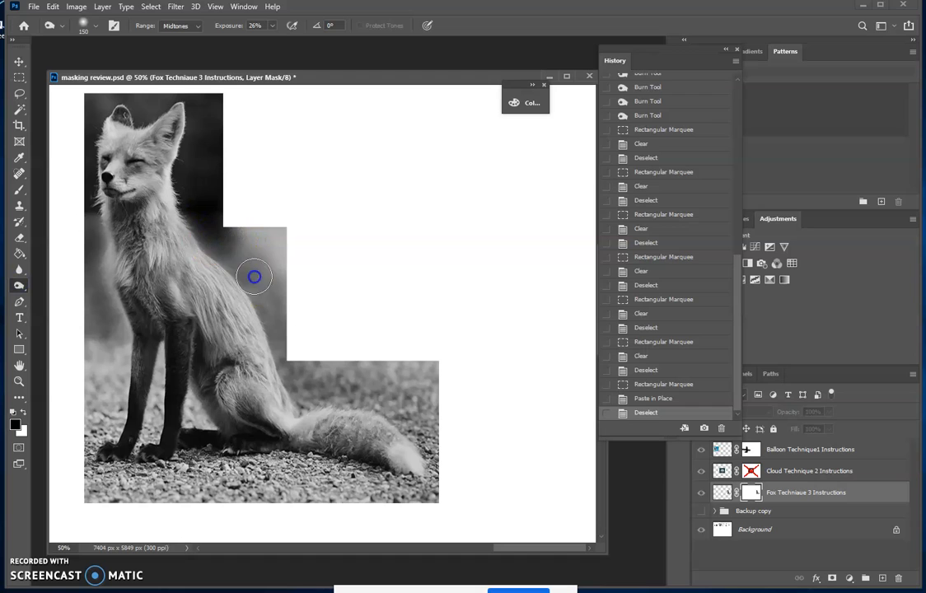
pyautogui.moveTo(253, 277); pyautogui.dragTo(238, 251)
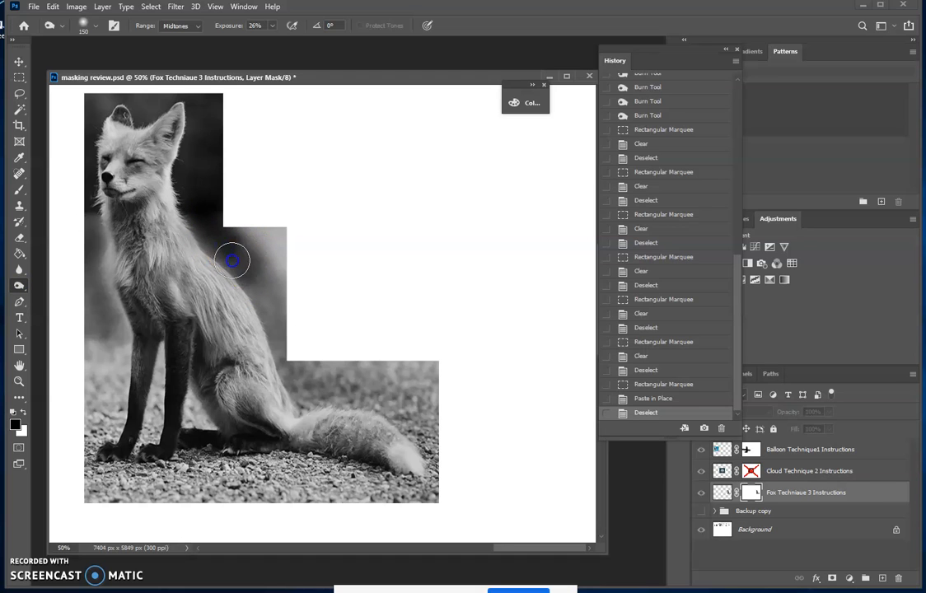
pyautogui.moveTo(208, 232); pyautogui.dragTo(200, 210)
pyautogui.click(395, 179)
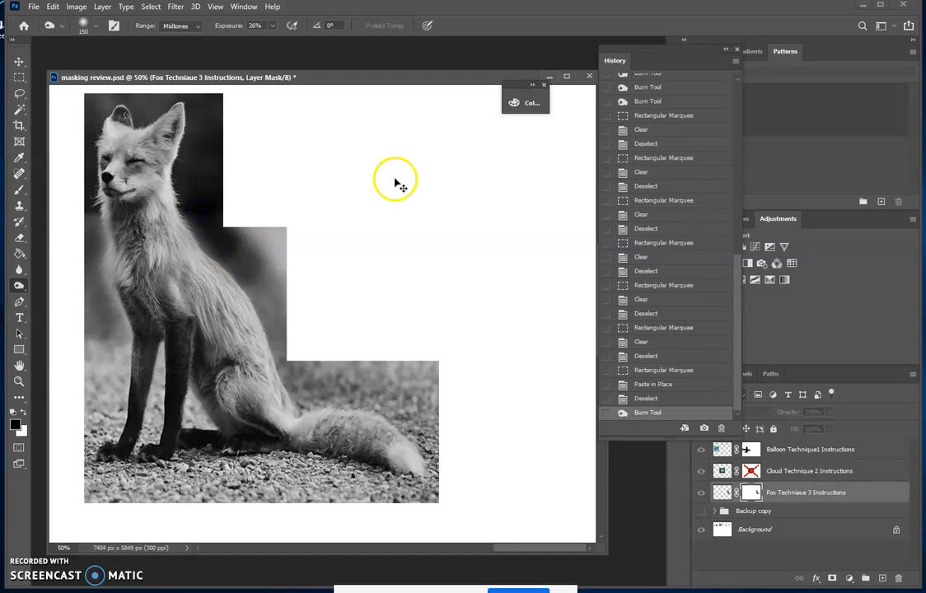
# - Burn the mask's background closely along the fox's neck and back with the brush reduced to 90, undoing the unwanted stroke
pyautogui.hotkey('ctrl', '+')
pyautogui.hotkey('ctrl', '+')
pyautogui.press('h')
pyautogui.moveTo(158, 253); pyautogui.dragTo(334, 323)
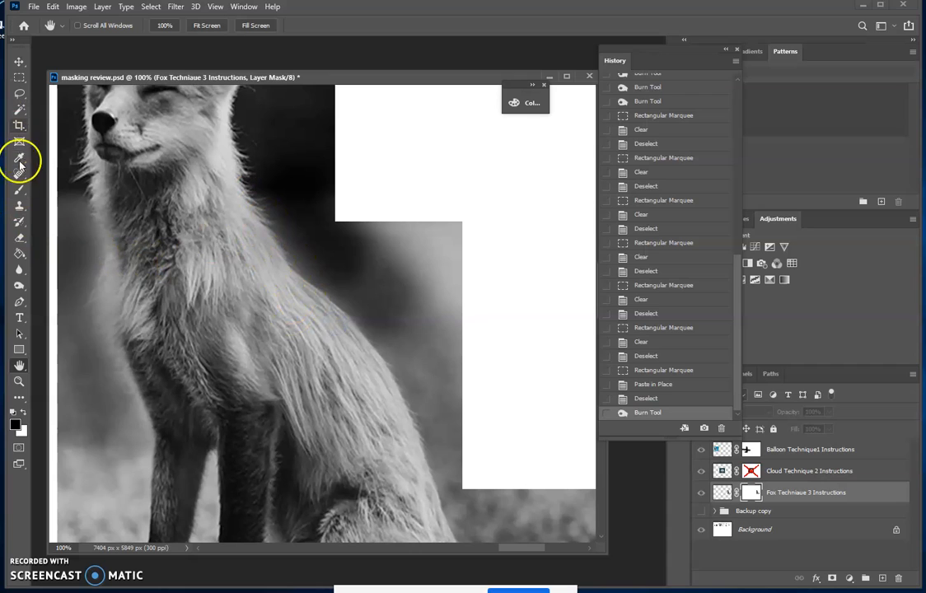
pyautogui.click(20, 284)
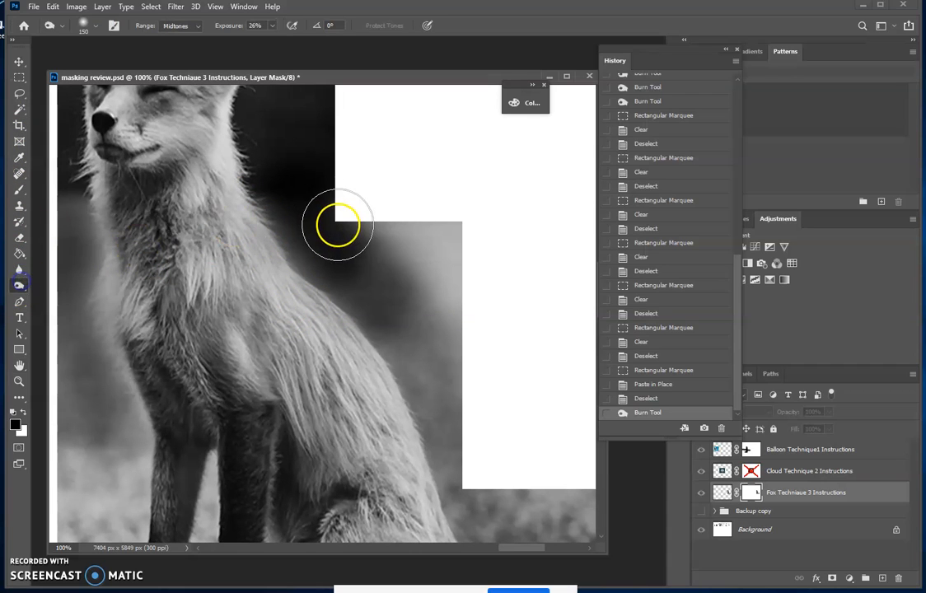
pyautogui.press('[')
pyautogui.press('[')
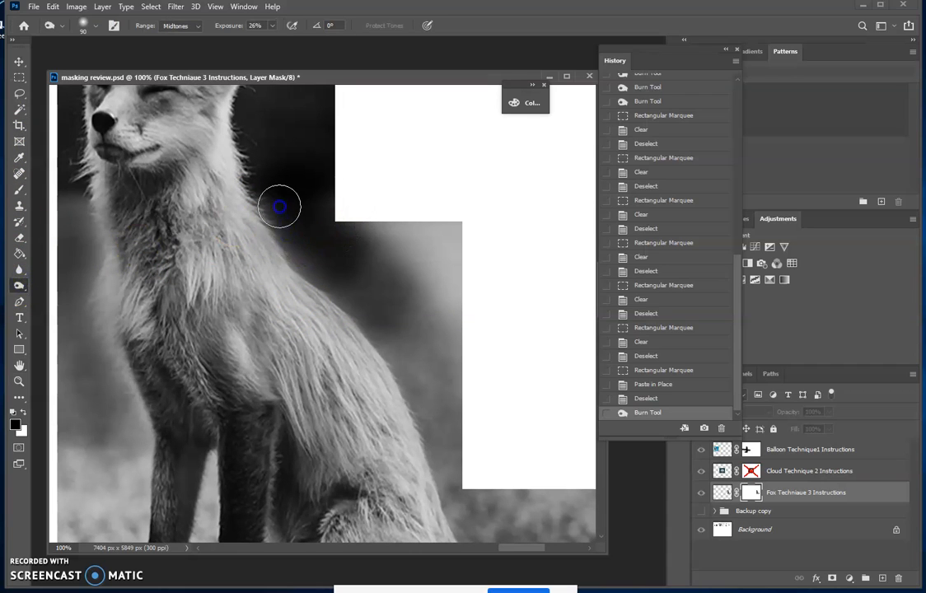
pyautogui.moveTo(287, 215)
pyautogui.mouseDown()
pyautogui.moveTo(316, 257)
pyautogui.moveTo(304, 248)
pyautogui.moveTo(304, 262)
pyautogui.moveTo(312, 249)
pyautogui.moveTo(367, 248)
pyautogui.moveTo(367, 310)
pyautogui.moveTo(317, 284)
pyautogui.moveTo(422, 407)
pyautogui.mouseUp()
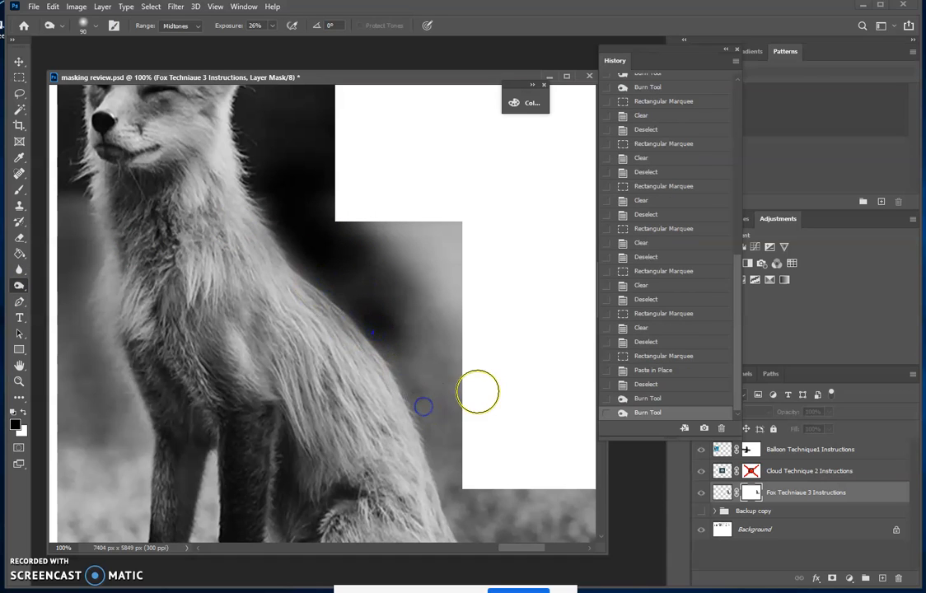
pyautogui.hotkey('ctrl', 'z')
pyautogui.moveTo(399, 333)
pyautogui.mouseDown()
pyautogui.moveTo(348, 302)
pyautogui.moveTo(413, 353)
pyautogui.moveTo(414, 365)
pyautogui.moveTo(392, 339)
pyautogui.moveTo(448, 319)
pyautogui.moveTo(423, 248)
pyautogui.moveTo(448, 235)
pyautogui.mouseUp()
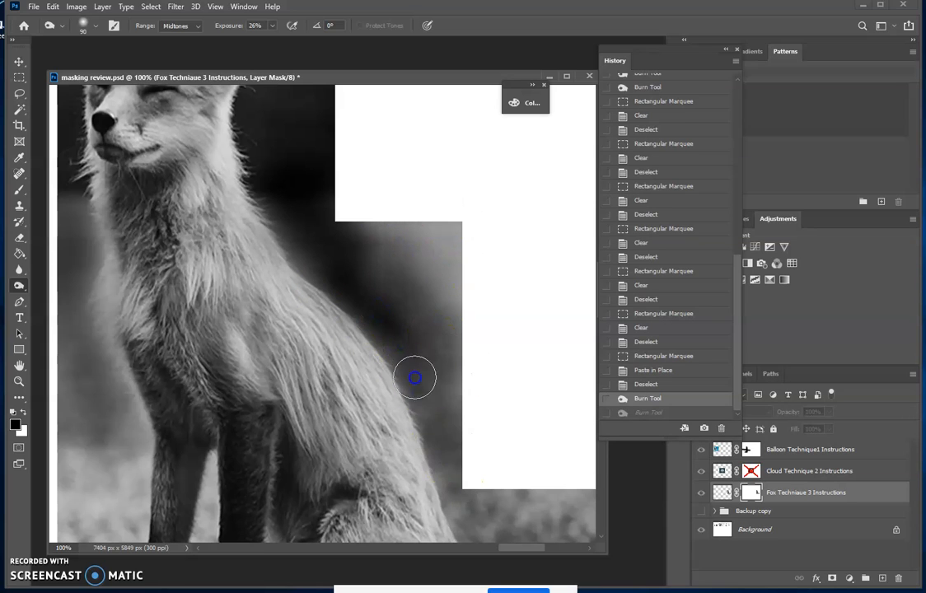
pyautogui.moveTo(397, 342)
pyautogui.mouseDown()
pyautogui.moveTo(468, 367)
pyautogui.moveTo(448, 342)
pyautogui.moveTo(425, 349)
pyautogui.moveTo(408, 299)
pyautogui.moveTo(353, 220)
pyautogui.moveTo(315, 233)
pyautogui.mouseUp()
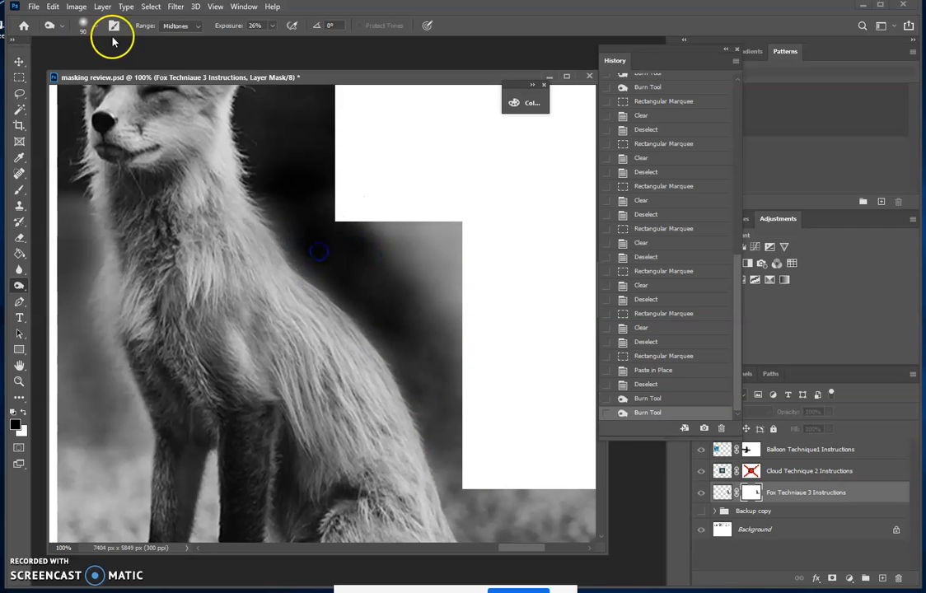
# - Set the Burn range to Shadows and blacken the mask's background along the fox's neck and back
pyautogui.click(195, 28)
pyautogui.click(175, 33)
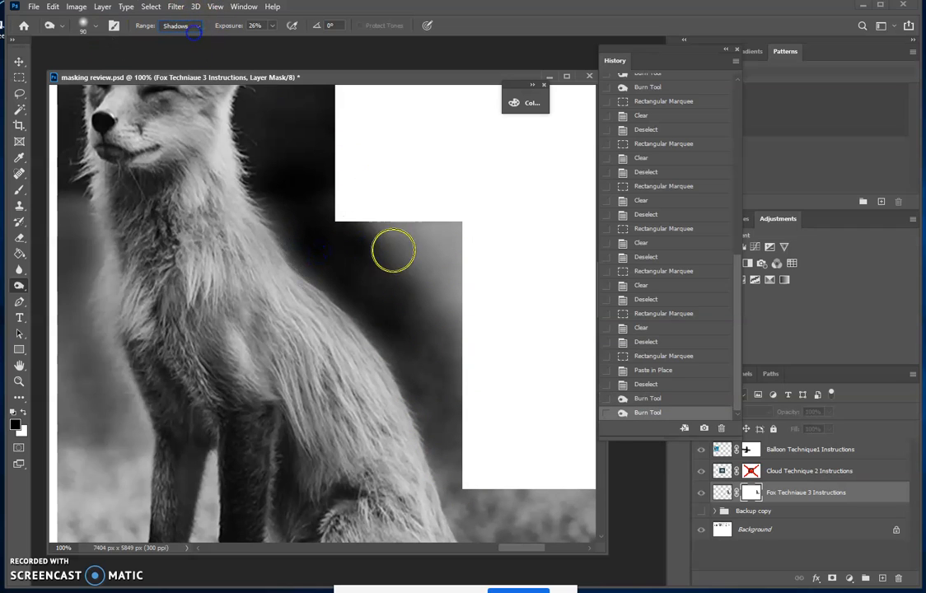
pyautogui.moveTo(311, 249)
pyautogui.mouseDown()
pyautogui.moveTo(308, 263)
pyautogui.moveTo(271, 176)
pyautogui.moveTo(288, 215)
pyautogui.moveTo(349, 249)
pyautogui.moveTo(411, 372)
pyautogui.moveTo(333, 268)
pyautogui.moveTo(399, 356)
pyautogui.moveTo(438, 453)
pyautogui.moveTo(410, 358)
pyautogui.moveTo(459, 492)
pyautogui.moveTo(406, 312)
pyautogui.moveTo(284, 202)
pyautogui.moveTo(256, 107)
pyautogui.moveTo(313, 174)
pyautogui.mouseUp()
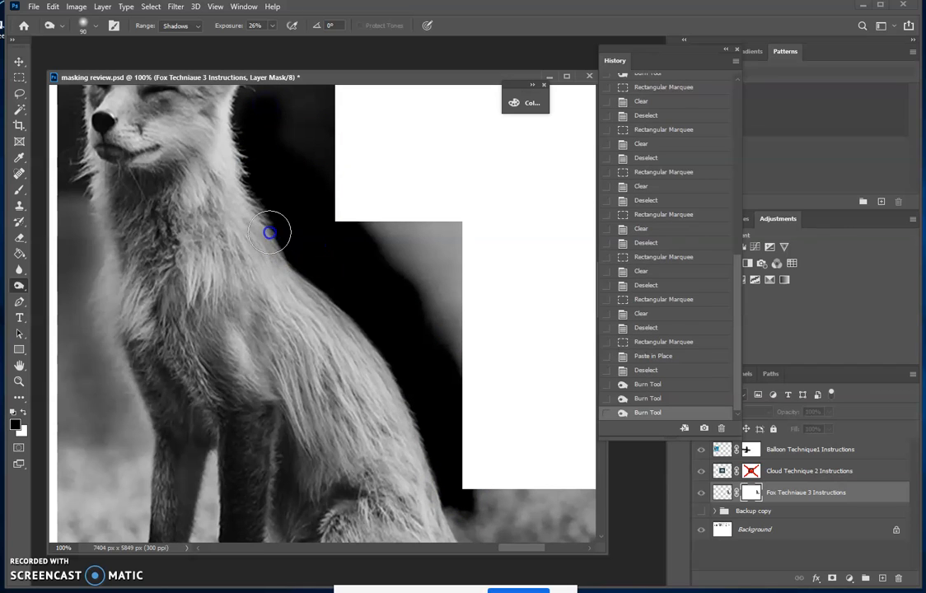
pyautogui.moveTo(270, 233); pyautogui.dragTo(319, 257)
# - Dodge the fur edges along the fox's back, neck and head on the mask, using the Highlights range at 96% exposure
pyautogui.rightClick(21, 286)
pyautogui.click(62, 285)
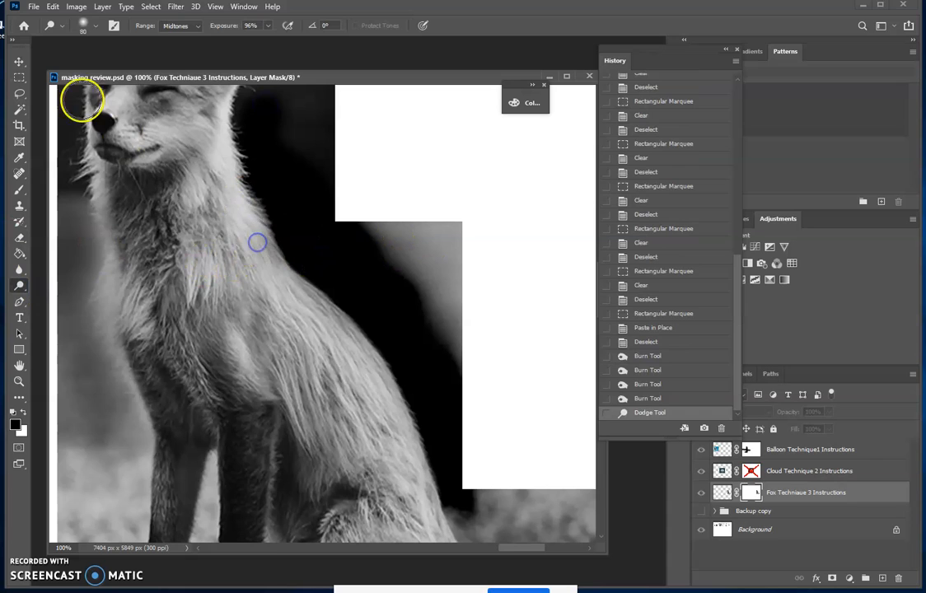
pyautogui.hotkey('ctrl', 'z')
pyautogui.click(176, 47)
pyautogui.moveTo(238, 209)
pyautogui.mouseDown()
pyautogui.moveTo(268, 261)
pyautogui.moveTo(379, 381)
pyautogui.moveTo(402, 420)
pyautogui.moveTo(295, 289)
pyautogui.mouseUp()
pyautogui.moveTo(360, 353)
pyautogui.mouseDown()
pyautogui.moveTo(416, 432)
pyautogui.moveTo(419, 462)
pyautogui.moveTo(405, 399)
pyautogui.moveTo(356, 318)
pyautogui.moveTo(224, 195)
pyautogui.moveTo(233, 207)
pyautogui.moveTo(219, 128)
pyautogui.moveTo(231, 217)
pyautogui.mouseUp()
pyautogui.scroll(3, 232, 216)
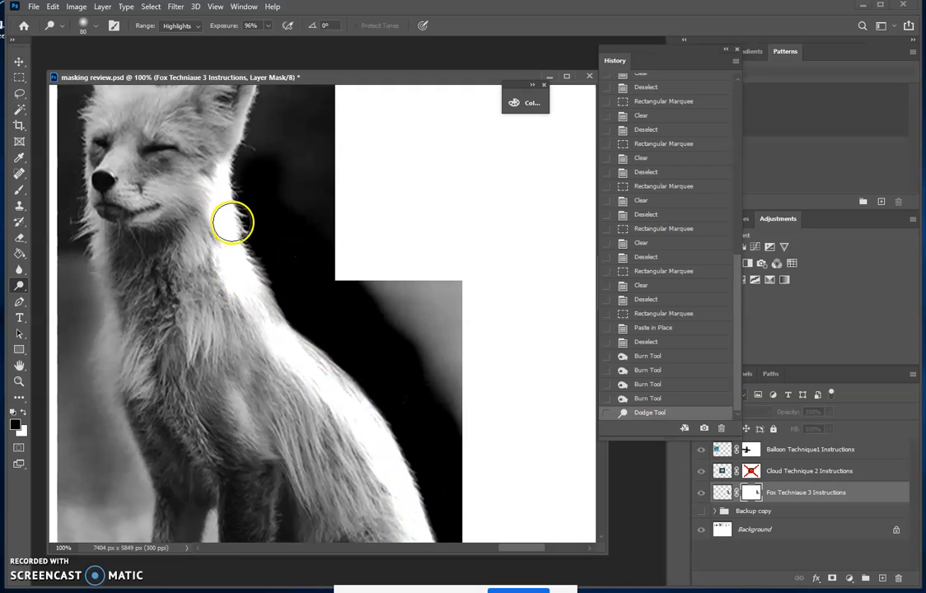
pyautogui.moveTo(241, 151)
pyautogui.mouseDown()
pyautogui.moveTo(235, 203)
pyautogui.moveTo(244, 168)
pyautogui.moveTo(170, 199)
pyautogui.moveTo(133, 199)
pyautogui.moveTo(125, 171)
pyautogui.moveTo(139, 181)
pyautogui.moveTo(118, 182)
pyautogui.moveTo(102, 197)
pyautogui.moveTo(96, 283)
pyautogui.moveTo(108, 336)
pyautogui.moveTo(89, 331)
pyautogui.moveTo(125, 426)
pyautogui.mouseUp()
# - Burn the mask's background around the fox's ears and forehead with the Shadows range at 26% exposure
pyautogui.click(20, 286)
pyautogui.click(66, 297)
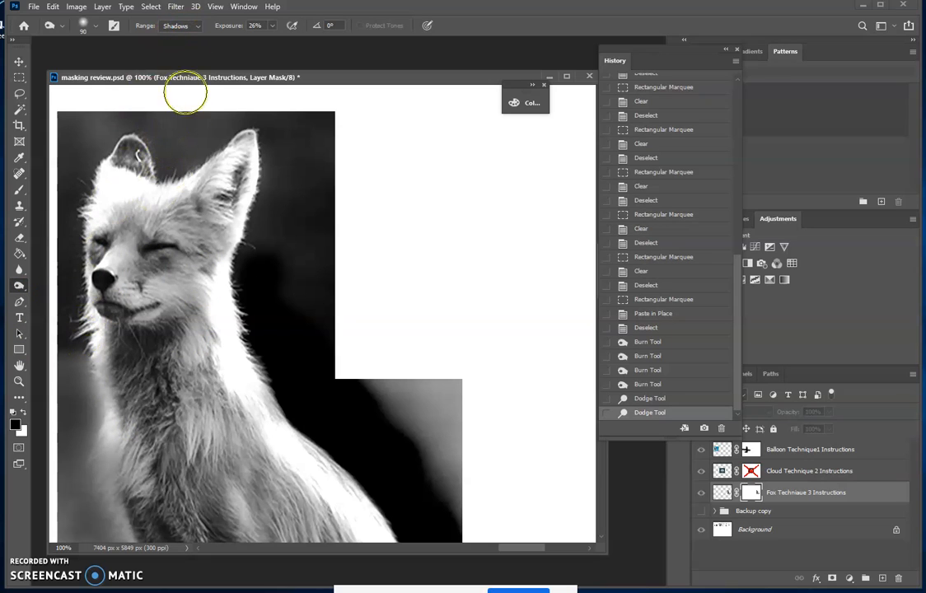
pyautogui.moveTo(166, 149)
pyautogui.mouseDown()
pyautogui.moveTo(148, 124)
pyautogui.moveTo(125, 120)
pyautogui.moveTo(70, 144)
pyautogui.moveTo(63, 169)
pyautogui.moveTo(73, 177)
pyautogui.moveTo(91, 142)
pyautogui.moveTo(145, 123)
pyautogui.moveTo(165, 161)
pyautogui.moveTo(243, 122)
pyautogui.moveTo(139, 109)
pyautogui.moveTo(95, 130)
pyautogui.moveTo(71, 186)
pyautogui.mouseUp()
# - Set the Burn range to Midtones and darken the mask's background in front of the fox's throat and chest
pyautogui.scroll(-3, 171, 137)
pyautogui.press('j')
pyautogui.press('h')
pyautogui.moveTo(136, 296); pyautogui.dragTo(307, 297)
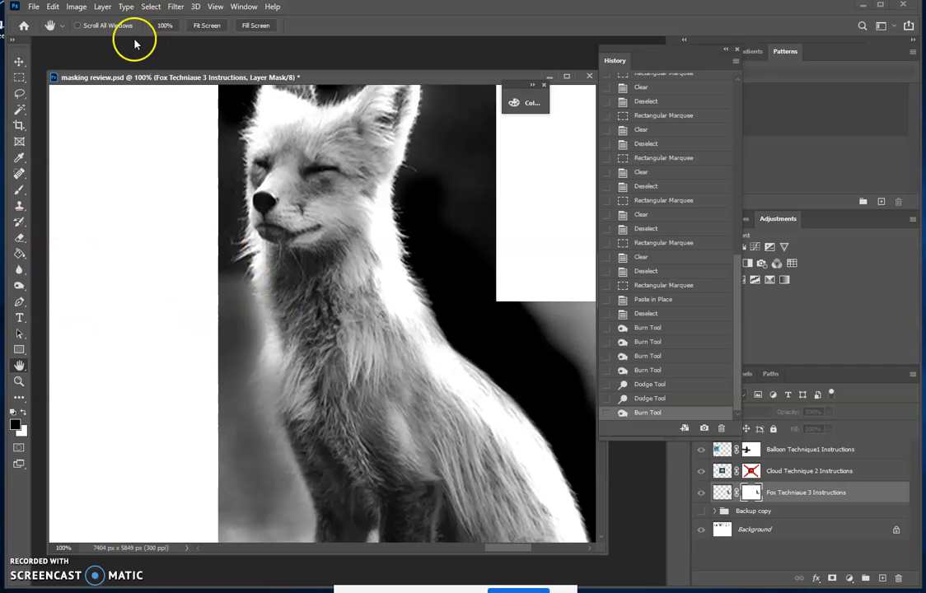
pyautogui.click(18, 285)
pyautogui.click(197, 27)
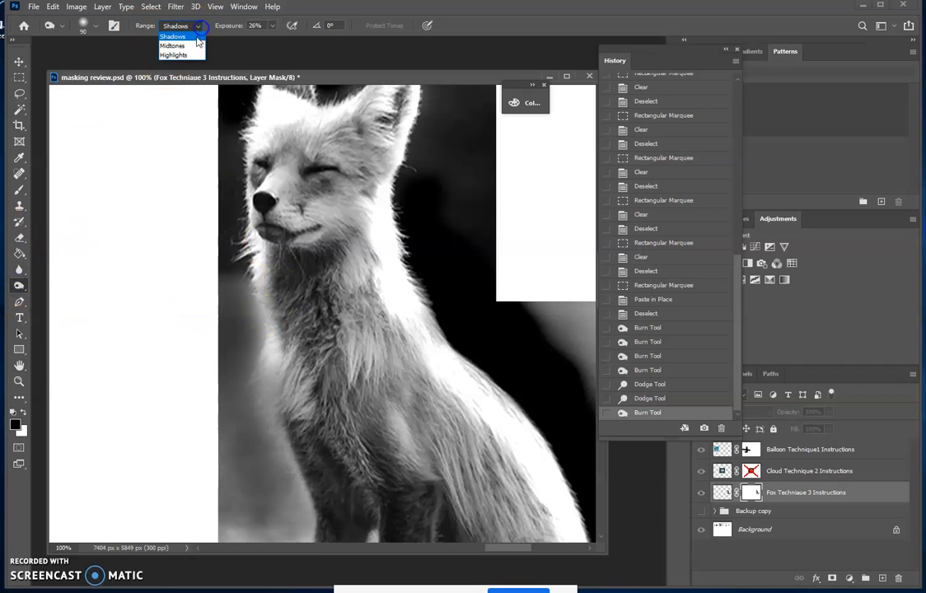
pyautogui.click(173, 46)
pyautogui.moveTo(228, 377)
pyautogui.mouseDown()
pyautogui.moveTo(243, 310)
pyautogui.moveTo(245, 341)
pyautogui.mouseUp()
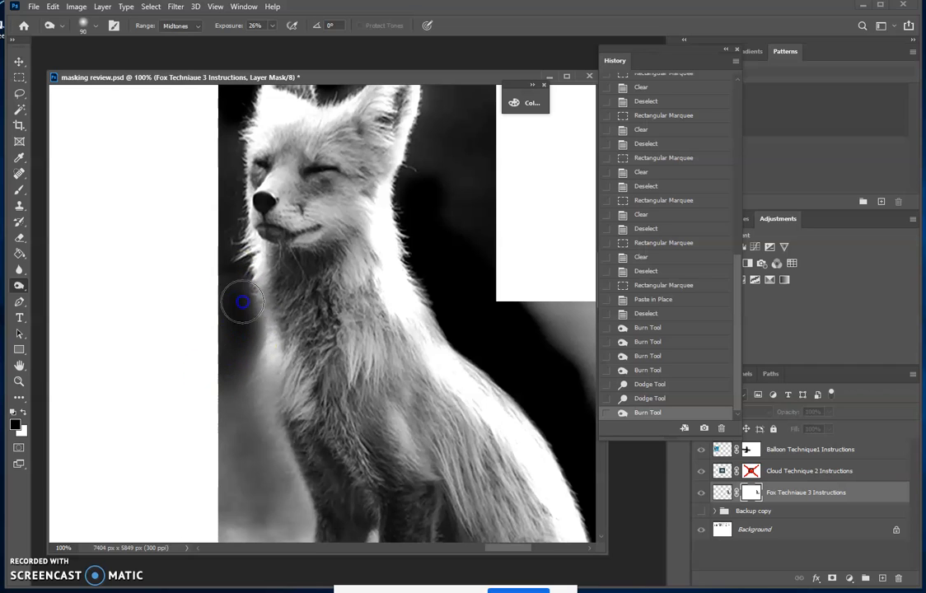
pyautogui.moveTo(235, 402)
pyautogui.mouseDown()
pyautogui.moveTo(270, 457)
pyautogui.moveTo(256, 440)
pyautogui.moveTo(240, 502)
pyautogui.moveTo(238, 352)
pyautogui.moveTo(258, 324)
pyautogui.mouseUp()
# - Burn the mask's background close to the fox's muzzle and throat with the brush reduced to 50
pyautogui.click(249, 330)
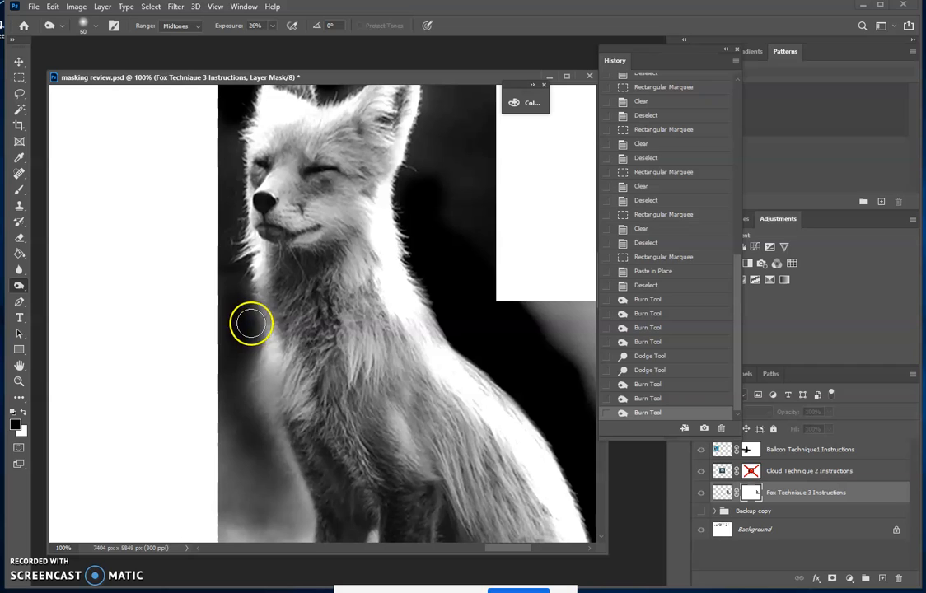
pyautogui.moveTo(230, 206); pyautogui.dragTo(233, 137)
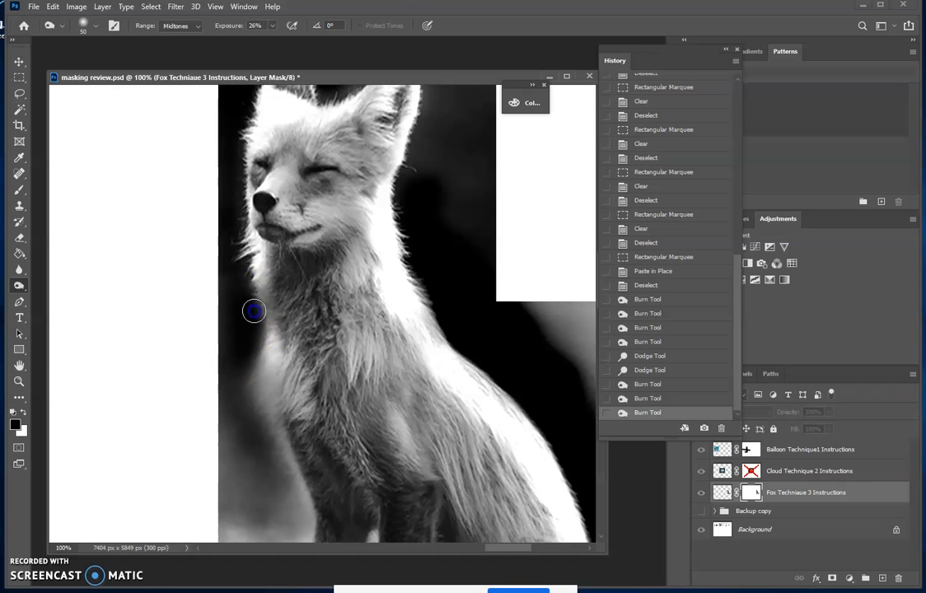
pyautogui.moveTo(254, 295); pyautogui.dragTo(227, 291)
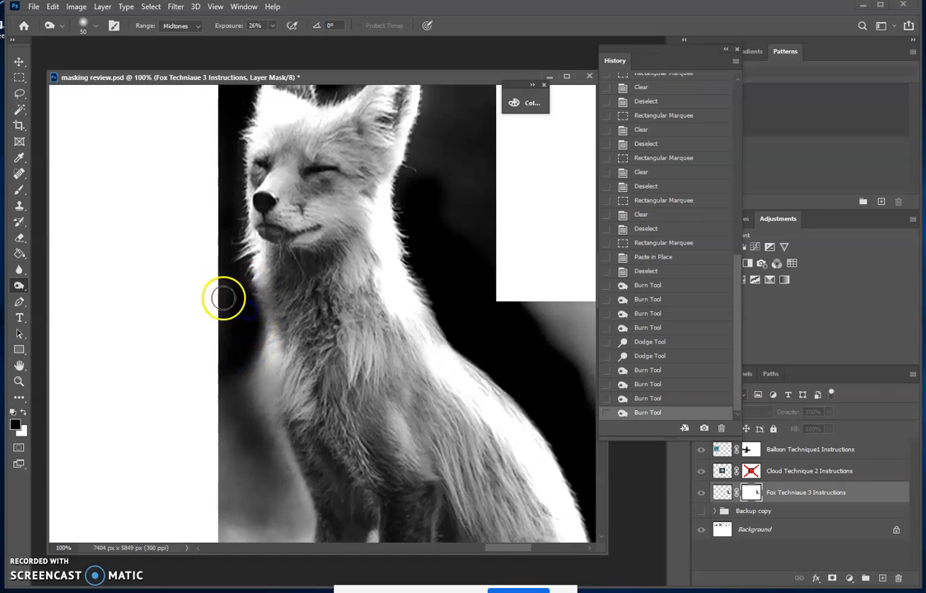
pyautogui.scroll(-3, 280, 369)
pyautogui.hotkey('ctrl', '-')
pyautogui.hotkey('ctrl', '-')
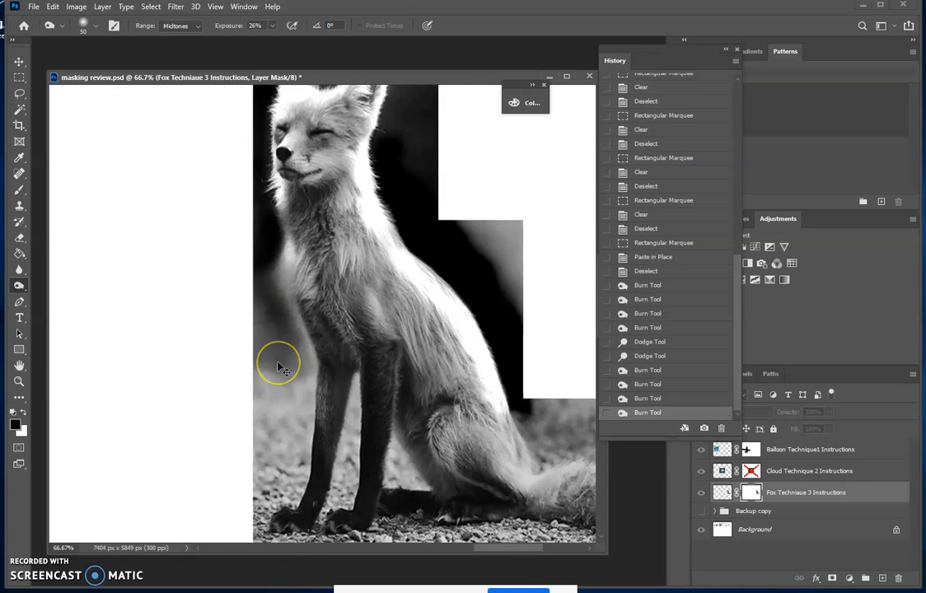
# - Show the masked fox layer in colour to check the result, and return to the grayscale mask view
pyautogui.hotkey('ctrl', '-')
pyautogui.click(495, 339)
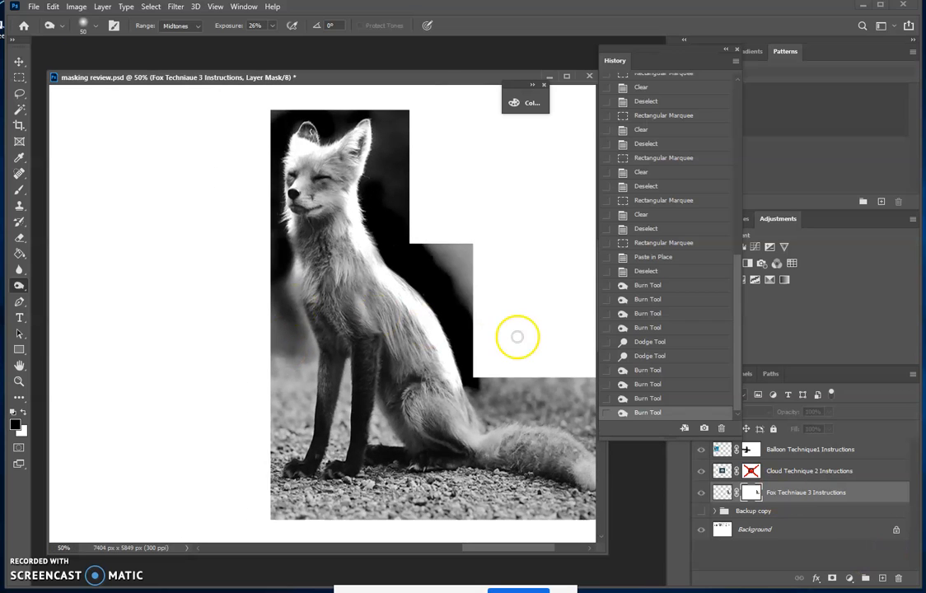
pyautogui.click(879, 496)
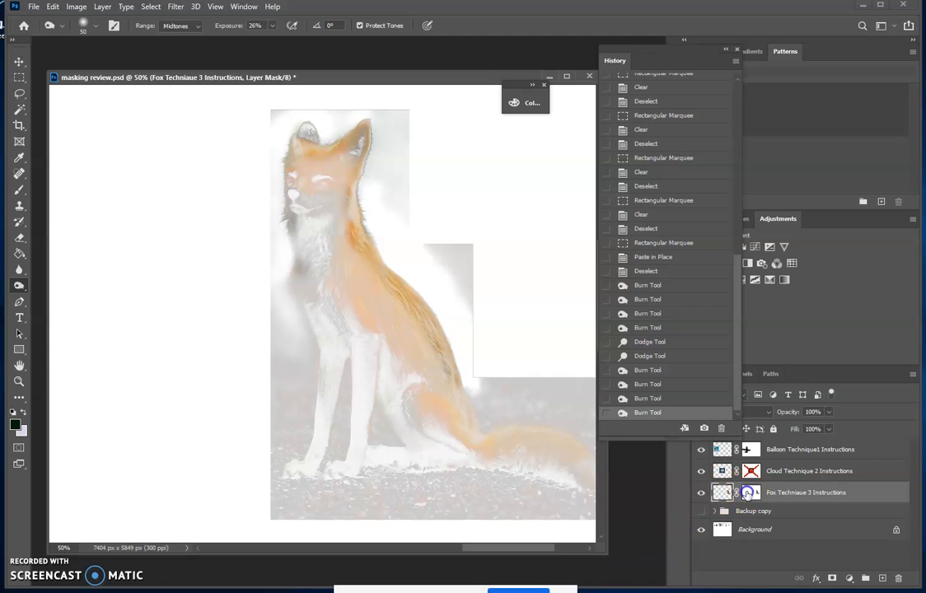
pyautogui.keyDown('alt'); pyautogui.click(747, 493); pyautogui.keyUp('alt')
# - Dodge the fox's face, forehead and neck fur on the mask, using the Highlights range at 96% exposure
pyautogui.scroll(1, 132, 186)
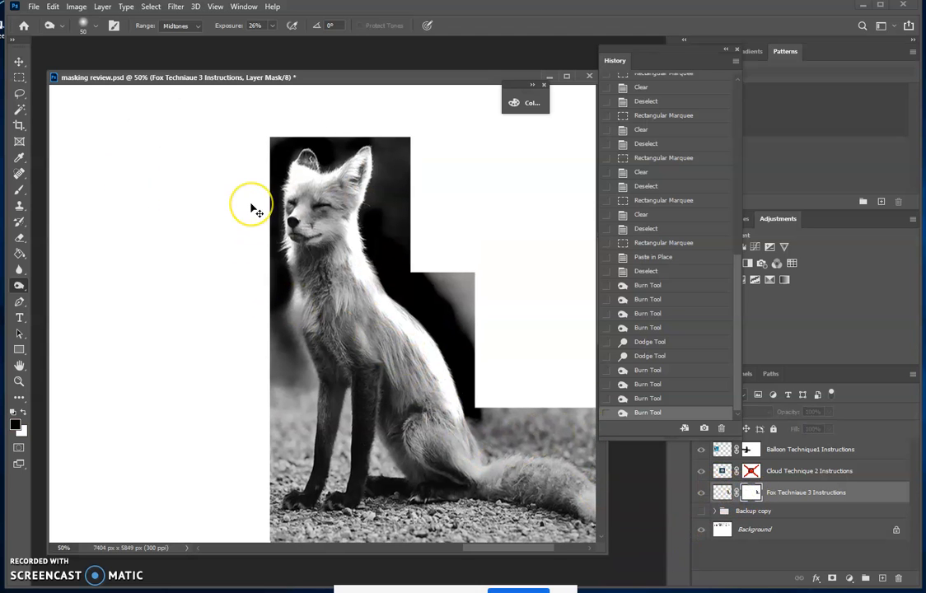
pyautogui.hotkey('ctrl', '+')
pyautogui.hotkey('ctrl', '+')
pyautogui.hotkey('ctrl', '+')
pyautogui.scroll(6, 358, 292)
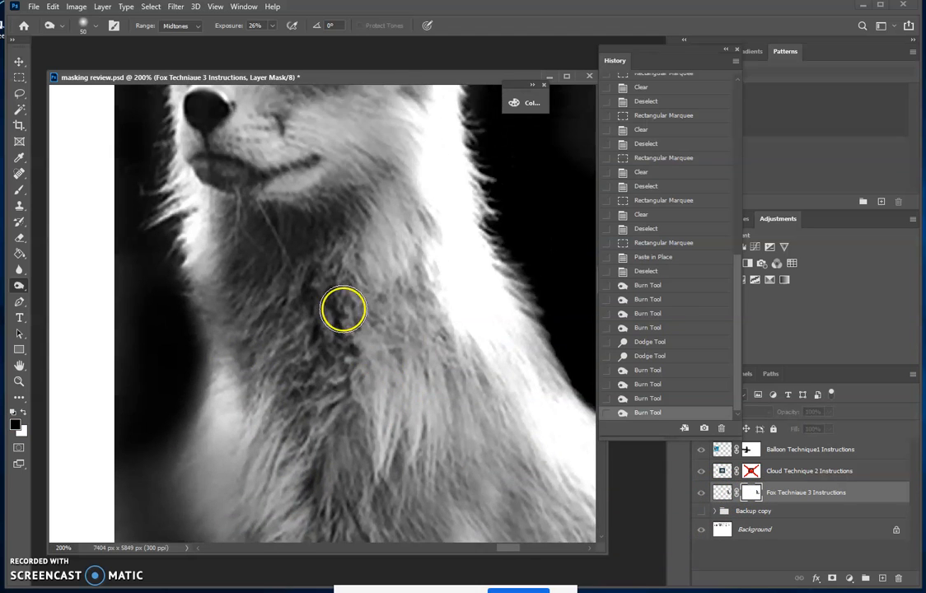
pyautogui.scroll(5, 343, 309)
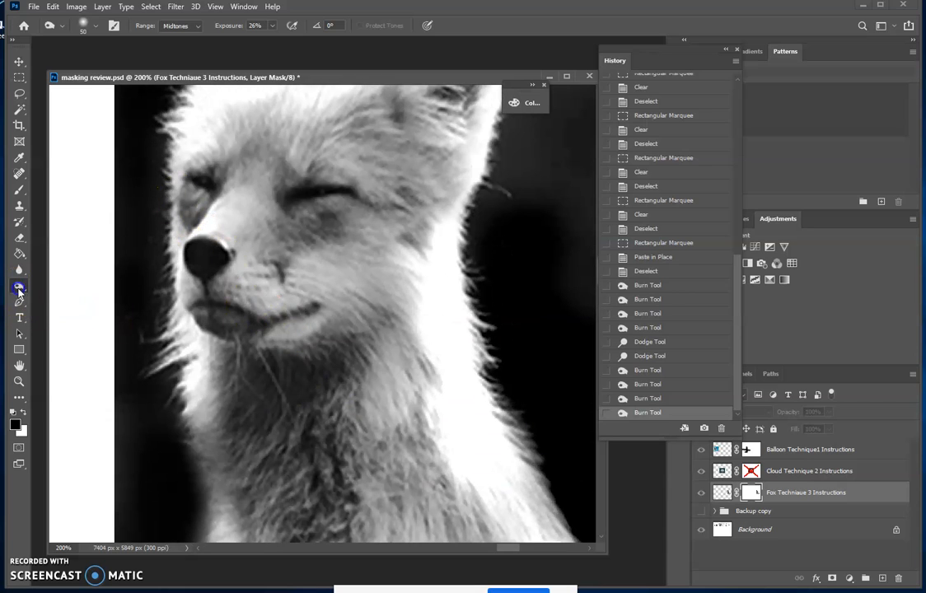
pyautogui.rightClick(19, 288)
pyautogui.click(62, 284)
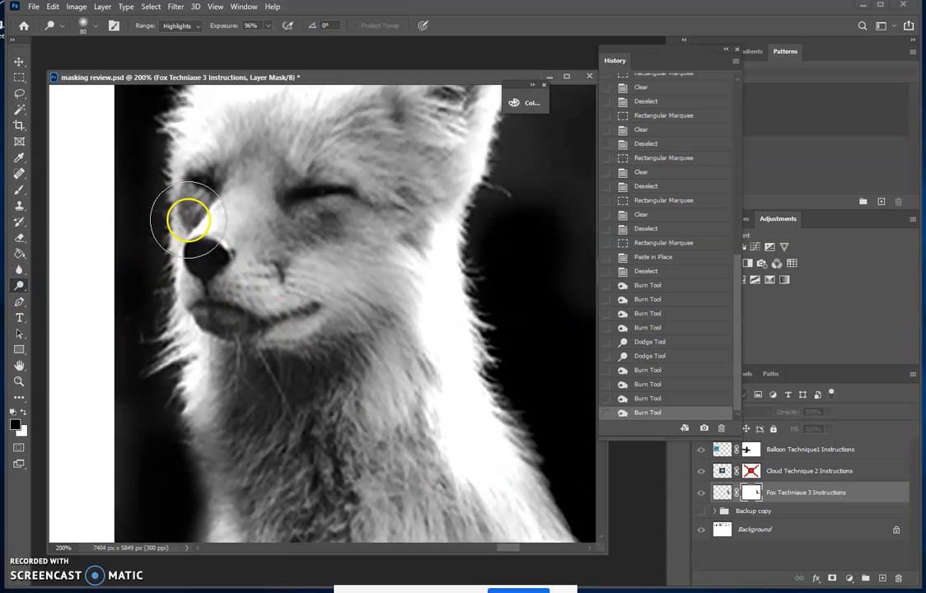
pyautogui.moveTo(191, 201)
pyautogui.mouseDown()
pyautogui.moveTo(197, 317)
pyautogui.moveTo(201, 173)
pyautogui.moveTo(217, 138)
pyautogui.moveTo(243, 122)
pyautogui.mouseUp()
pyautogui.scroll(2, 329, 247)
pyautogui.moveTo(447, 248)
pyautogui.mouseDown()
pyautogui.moveTo(442, 163)
pyautogui.moveTo(332, 202)
pyautogui.moveTo(387, 194)
pyautogui.moveTo(316, 220)
pyautogui.moveTo(265, 201)
pyautogui.moveTo(233, 269)
pyautogui.moveTo(307, 262)
pyautogui.moveTo(342, 294)
pyautogui.moveTo(382, 294)
pyautogui.moveTo(392, 323)
pyautogui.moveTo(388, 446)
pyautogui.moveTo(358, 360)
pyautogui.moveTo(338, 435)
pyautogui.moveTo(306, 414)
pyautogui.moveTo(223, 413)
pyautogui.moveTo(210, 301)
pyautogui.moveTo(216, 225)
pyautogui.moveTo(247, 226)
pyautogui.mouseUp()
# - Burn the mask's dark background along the front edge of the fox's face and forehead
pyautogui.click(22, 287)
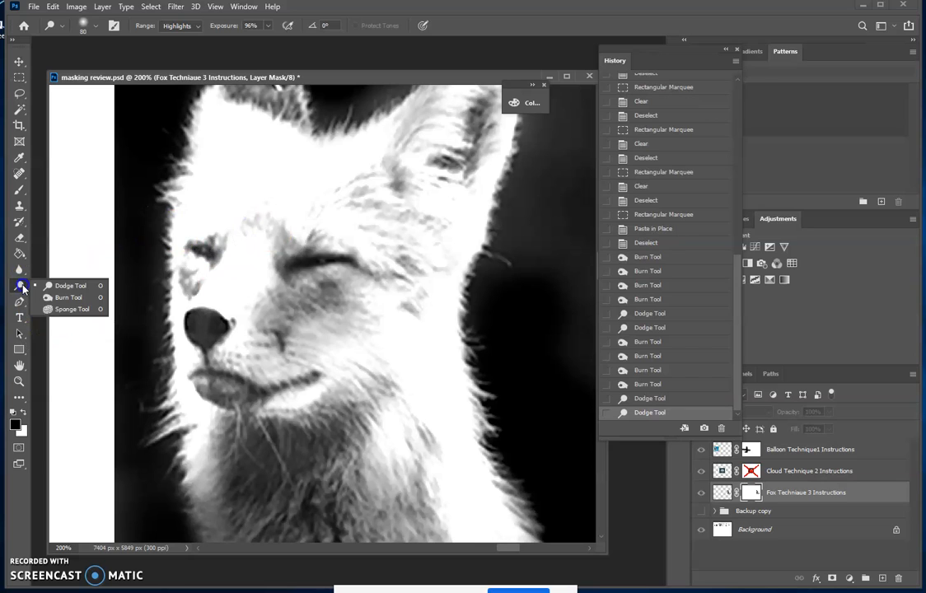
pyautogui.click(66, 297)
pyautogui.moveTo(162, 216)
pyautogui.mouseDown()
pyautogui.moveTo(190, 129)
pyautogui.moveTo(177, 139)
pyautogui.moveTo(162, 239)
pyautogui.moveTo(186, 118)
pyautogui.moveTo(191, 128)
pyautogui.moveTo(185, 112)
pyautogui.moveTo(203, 165)
pyautogui.mouseUp()
# - Paint the fox's cheek and closed eye white on the mask with a soft brush reduced to 90 px
pyautogui.click(19, 195)
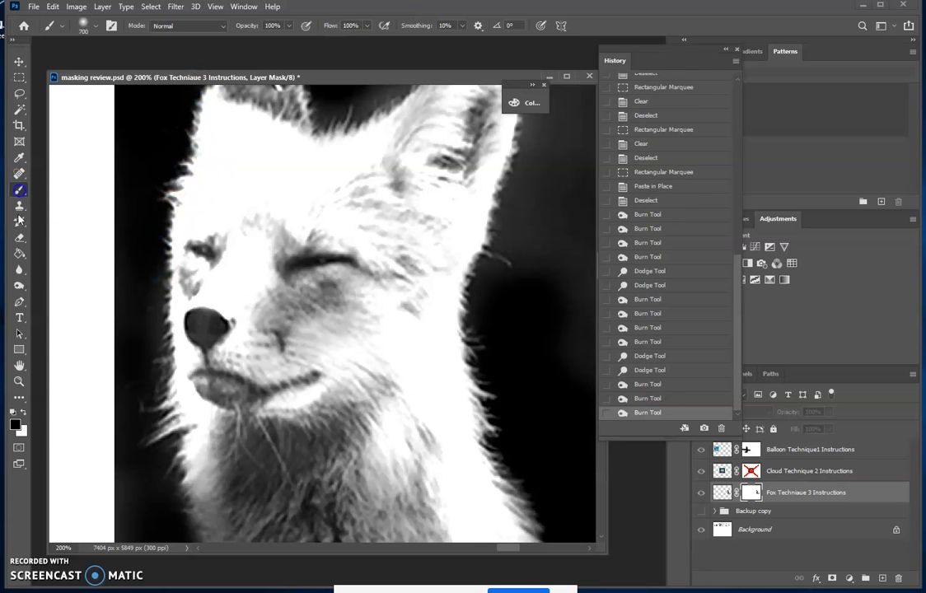
pyautogui.click(22, 413)
pyautogui.press('[')
pyautogui.press('[')
pyautogui.press('[')
pyautogui.press('[')
pyautogui.press('[')
pyautogui.press('[')
pyautogui.press('[')
pyautogui.press('[')
pyautogui.press('[')
pyautogui.press('[')
pyautogui.moveTo(322, 284)
pyautogui.mouseDown()
pyautogui.moveTo(308, 309)
pyautogui.moveTo(306, 294)
pyautogui.moveTo(351, 260)
pyautogui.moveTo(325, 295)
pyautogui.mouseUp()
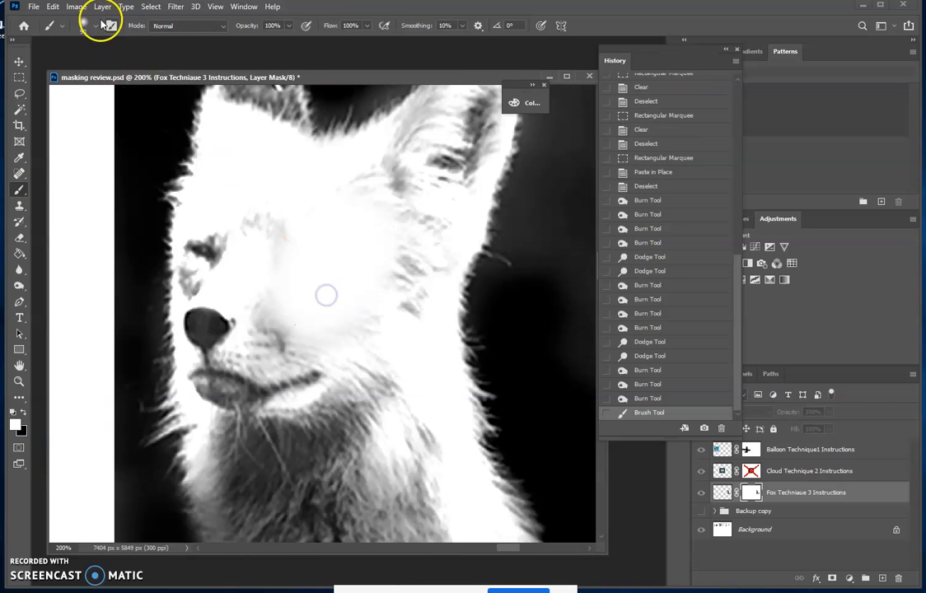
# - Set the brush hardness to 100% and paint the interior of the fox's face white on the mask
pyautogui.click(96, 25)
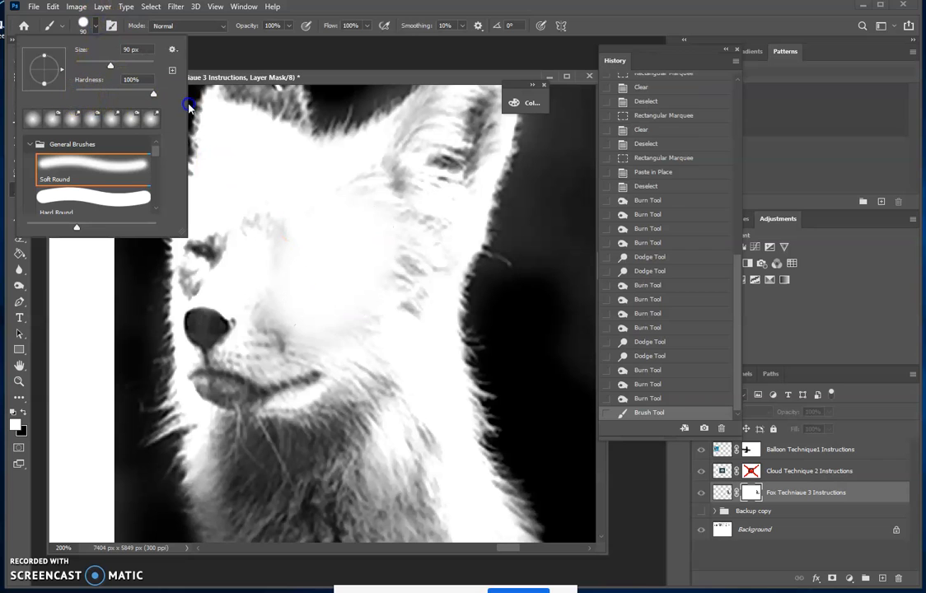
pyautogui.click(348, 281)
pyautogui.moveTo(347, 281)
pyautogui.mouseDown()
pyautogui.moveTo(261, 315)
pyautogui.moveTo(258, 291)
pyautogui.moveTo(270, 366)
pyautogui.moveTo(327, 373)
pyautogui.moveTo(346, 432)
pyautogui.moveTo(349, 229)
pyautogui.moveTo(389, 200)
pyautogui.mouseUp()
pyautogui.scroll(2, 298, 371)
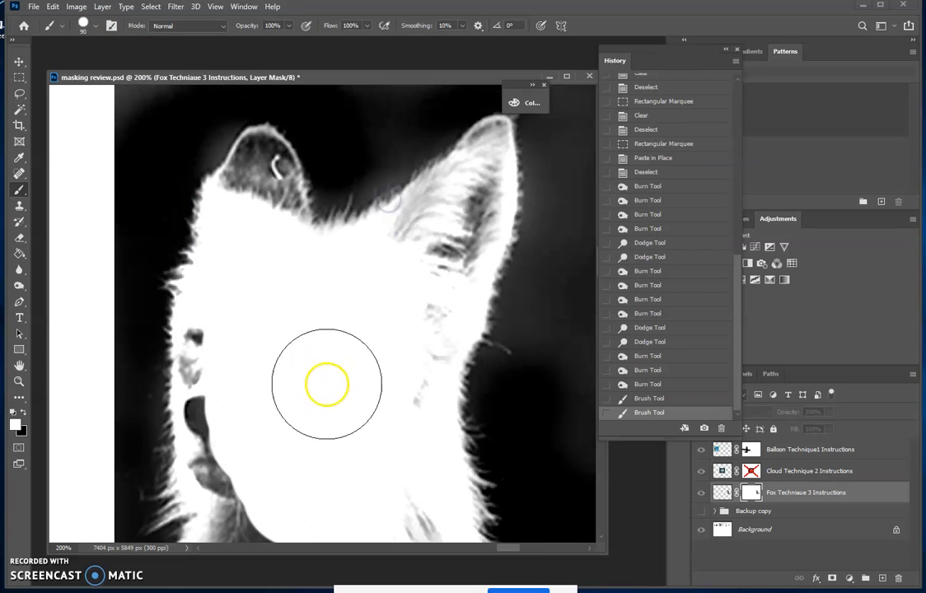
# - Fill the insides of both fox ears with white on the mask, using the brush reduced to 45 px
pyautogui.press('[')
pyautogui.press('[')
pyautogui.press('[')
pyautogui.press('[')
pyautogui.press('[')
pyautogui.moveTo(472, 187)
pyautogui.mouseDown()
pyautogui.moveTo(462, 246)
pyautogui.moveTo(474, 211)
pyautogui.moveTo(419, 356)
pyautogui.moveTo(438, 206)
pyautogui.moveTo(387, 263)
pyautogui.mouseUp()
pyautogui.moveTo(247, 252)
pyautogui.mouseDown()
pyautogui.moveTo(259, 155)
pyautogui.moveTo(264, 249)
pyautogui.mouseUp()
pyautogui.moveTo(267, 165); pyautogui.dragTo(269, 255)
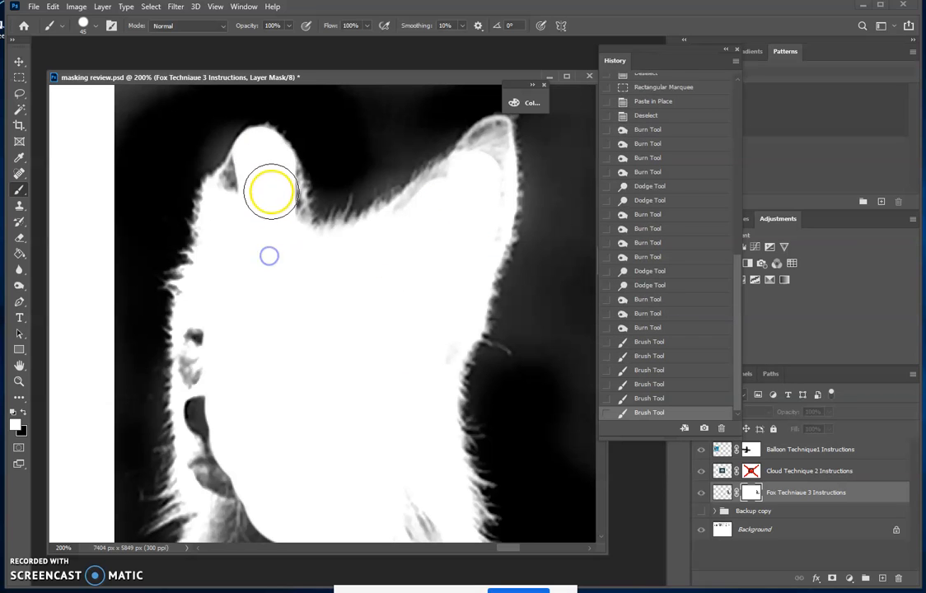
pyautogui.moveTo(274, 181); pyautogui.dragTo(283, 249)
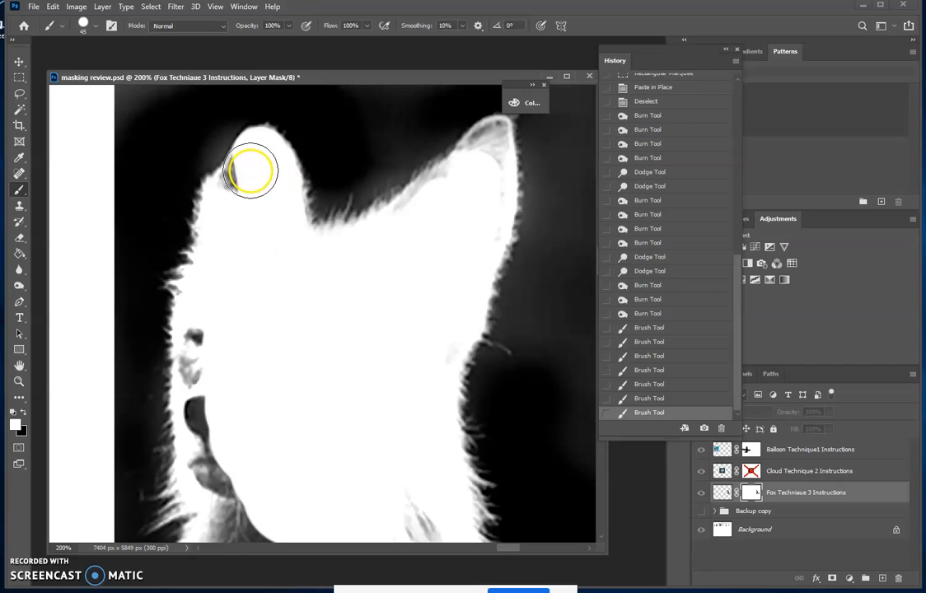
pyautogui.moveTo(248, 170); pyautogui.dragTo(241, 241)
pyautogui.moveTo(236, 195); pyautogui.dragTo(260, 308)
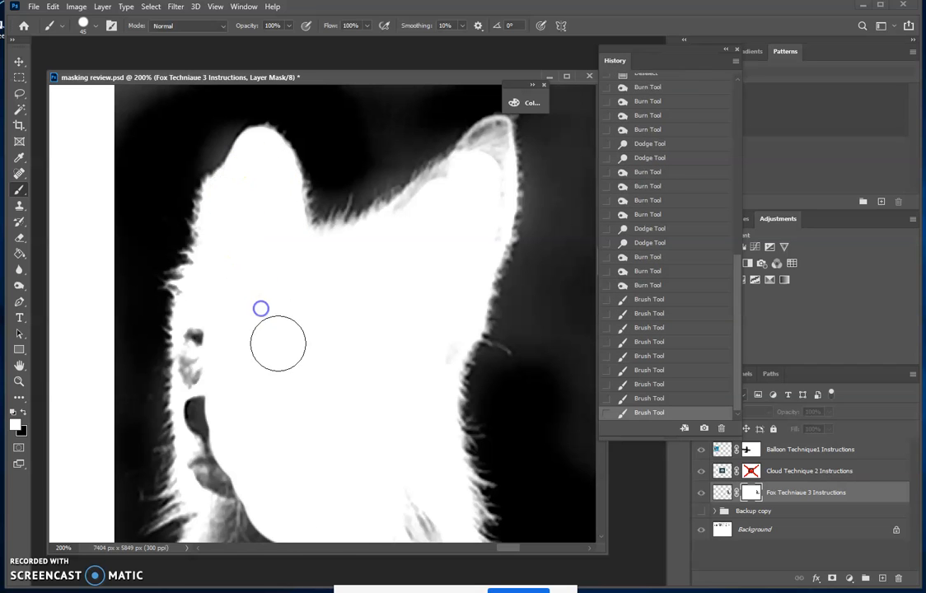
# - Paint the remaining gray areas of the fox's muzzle, throat and upper chest white on the mask
pyautogui.scroll(-1, 198, 247)
pyautogui.moveTo(200, 283)
pyautogui.mouseDown()
pyautogui.moveTo(201, 392)
pyautogui.moveTo(259, 489)
pyautogui.mouseUp()
pyautogui.scroll(-4, 329, 397)
pyautogui.moveTo(390, 285)
pyautogui.mouseDown()
pyautogui.moveTo(429, 456)
pyautogui.moveTo(369, 388)
pyautogui.moveTo(342, 419)
pyautogui.moveTo(320, 378)
pyautogui.moveTo(243, 294)
pyautogui.moveTo(232, 295)
pyautogui.moveTo(250, 355)
pyautogui.moveTo(303, 387)
pyautogui.moveTo(295, 449)
pyautogui.moveTo(260, 422)
pyautogui.moveTo(243, 359)
pyautogui.moveTo(341, 450)
pyautogui.mouseUp()
pyautogui.scroll(-4, 361, 403)
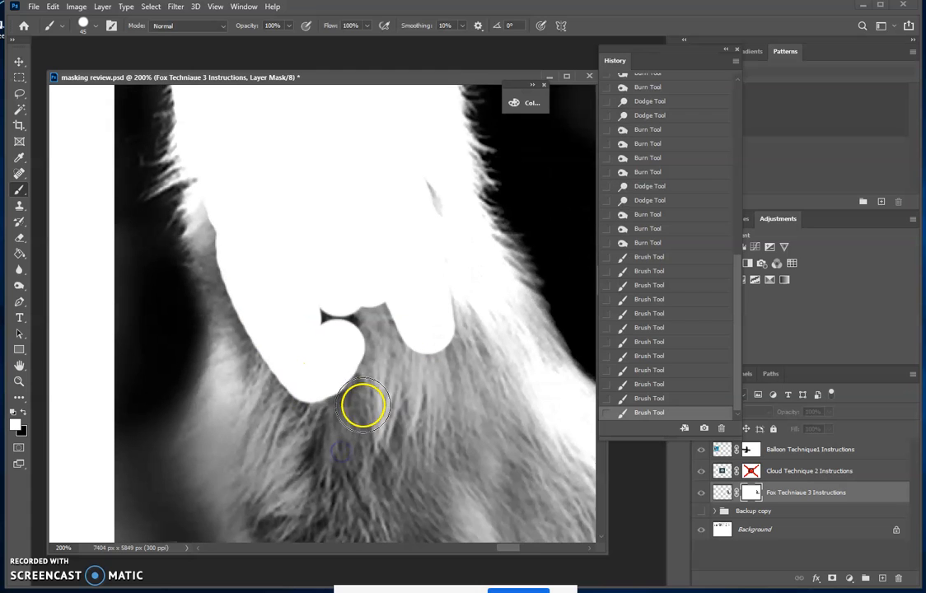
pyautogui.moveTo(304, 228)
pyautogui.mouseDown()
pyautogui.moveTo(347, 338)
pyautogui.moveTo(348, 247)
pyautogui.moveTo(372, 270)
pyautogui.moveTo(372, 253)
pyautogui.moveTo(360, 284)
pyautogui.moveTo(349, 247)
pyautogui.moveTo(407, 374)
pyautogui.moveTo(389, 358)
pyautogui.moveTo(350, 364)
pyautogui.moveTo(363, 323)
pyautogui.moveTo(382, 365)
pyautogui.moveTo(356, 323)
pyautogui.moveTo(352, 343)
pyautogui.moveTo(313, 330)
pyautogui.mouseUp()
# - Paint the fox's chest, shoulder and flank white on the mask with a 90 px brush
pyautogui.hotkey('ctrl', '-')
pyautogui.hotkey('ctrl', '-')
pyautogui.click(360, 283)
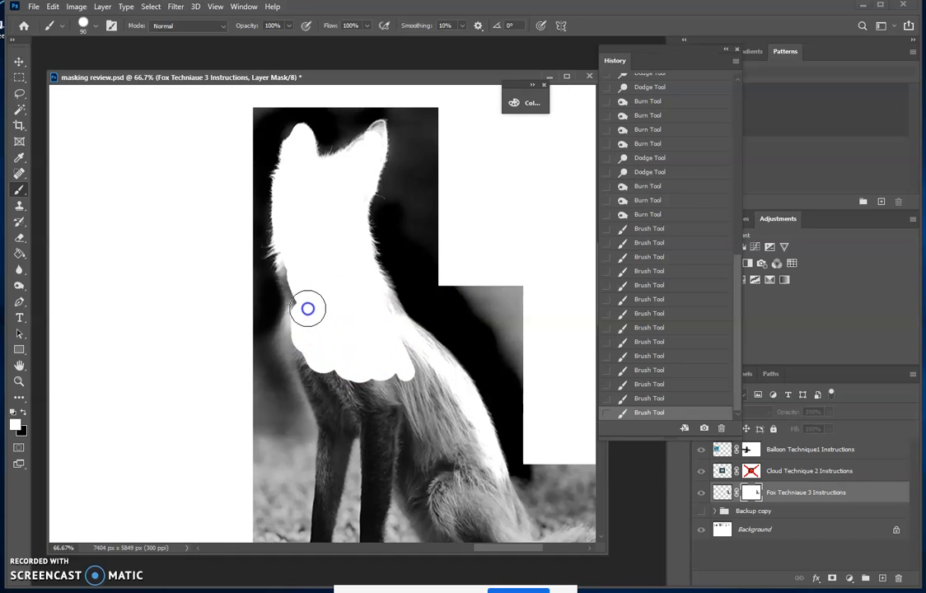
pyautogui.moveTo(422, 383)
pyautogui.mouseDown()
pyautogui.moveTo(416, 378)
pyautogui.moveTo(469, 448)
pyautogui.moveTo(448, 402)
pyautogui.mouseUp()
pyautogui.moveTo(376, 309)
pyautogui.mouseDown()
pyautogui.moveTo(407, 391)
pyautogui.moveTo(467, 496)
pyautogui.moveTo(364, 356)
pyautogui.moveTo(424, 451)
pyautogui.mouseUp()
# - Show the masked fox in colour and examine the fur edges around its neck, ears and face up close
pyautogui.click(905, 504)
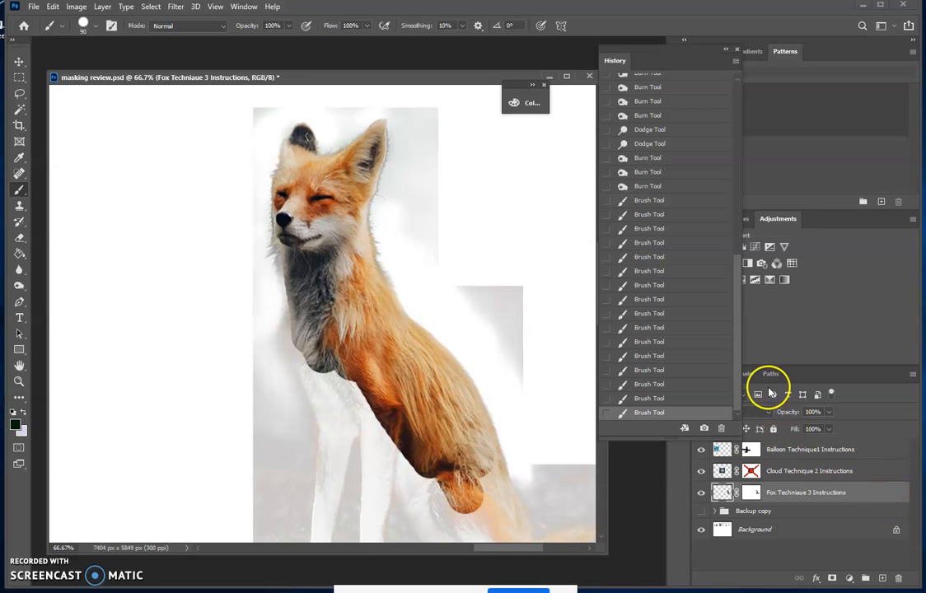
pyautogui.hotkey('ctrl', '+')
pyautogui.hotkey('ctrl', '+')
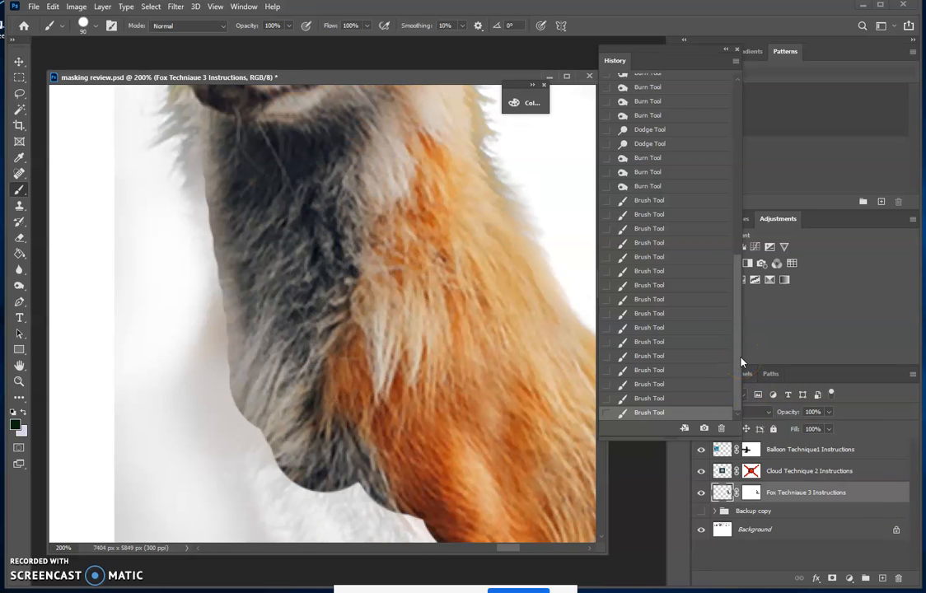
pyautogui.press('space')
pyautogui.moveTo(448, 174); pyautogui.dragTo(482, 416)
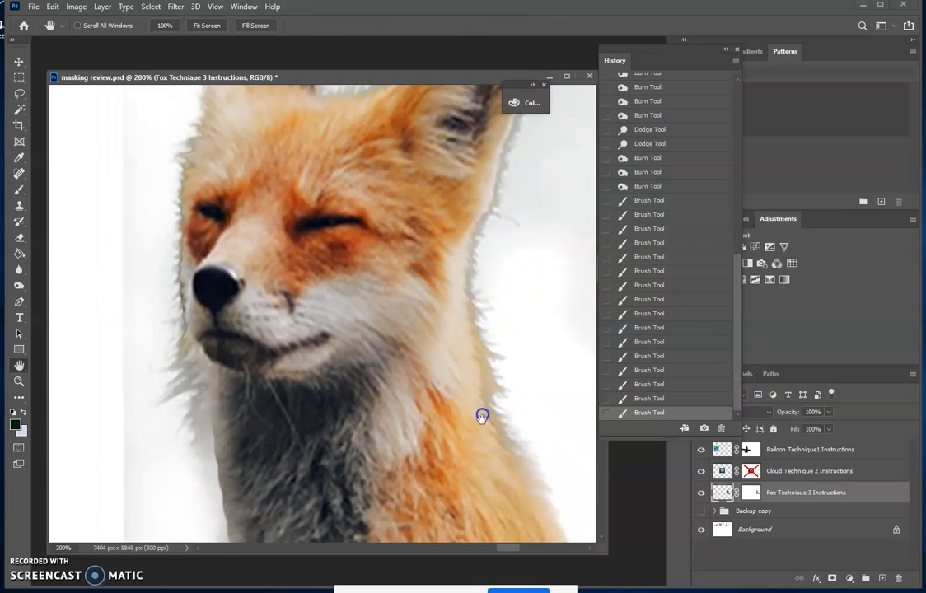
pyautogui.moveTo(467, 271); pyautogui.dragTo(408, 408)
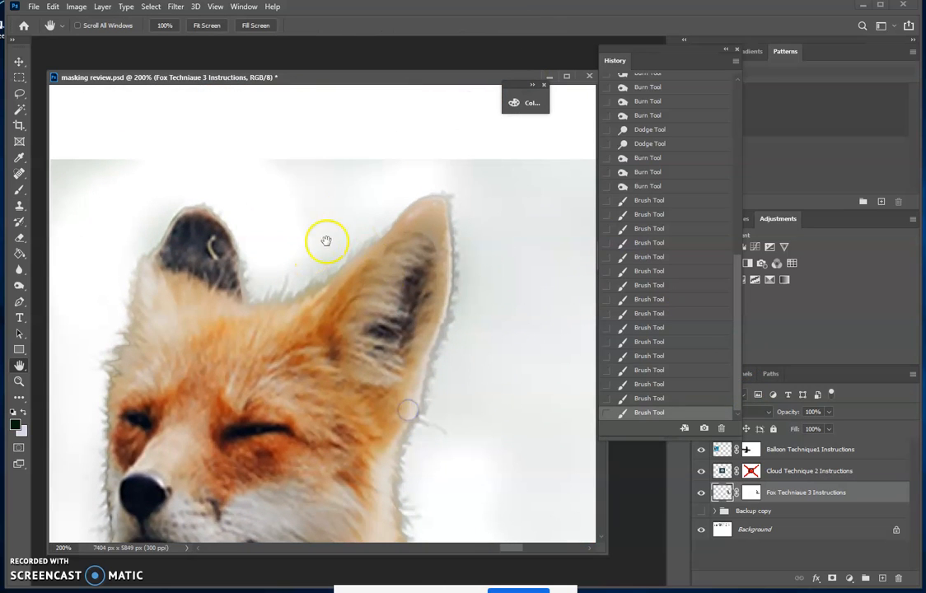
pyautogui.moveTo(262, 327); pyautogui.dragTo(366, 318)
pyautogui.moveTo(287, 360); pyautogui.dragTo(329, 251)
pyautogui.moveTo(312, 411); pyautogui.dragTo(323, 352)
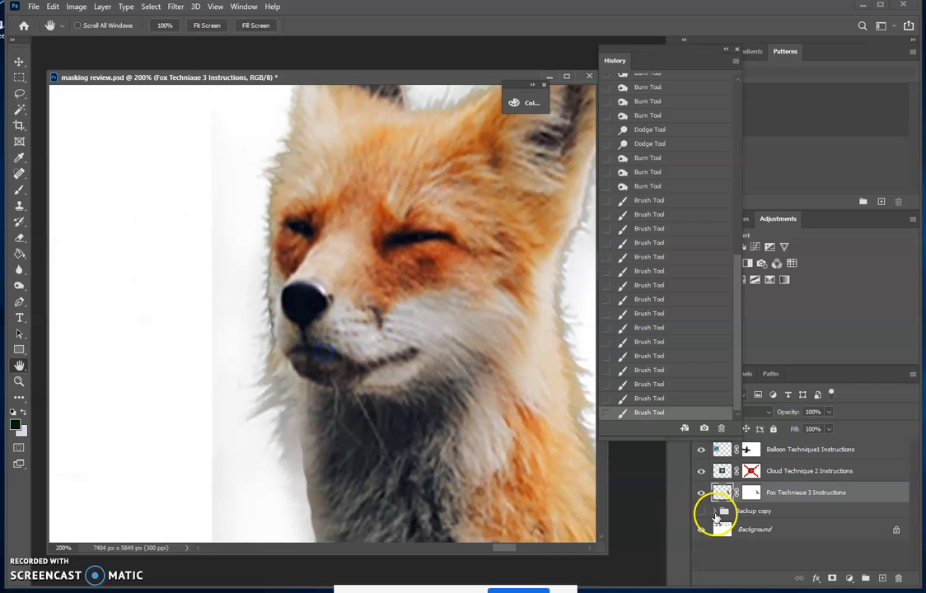
# - Display the fox layer's mask on its own for comparison, and return to the colour image
pyautogui.click(752, 493)
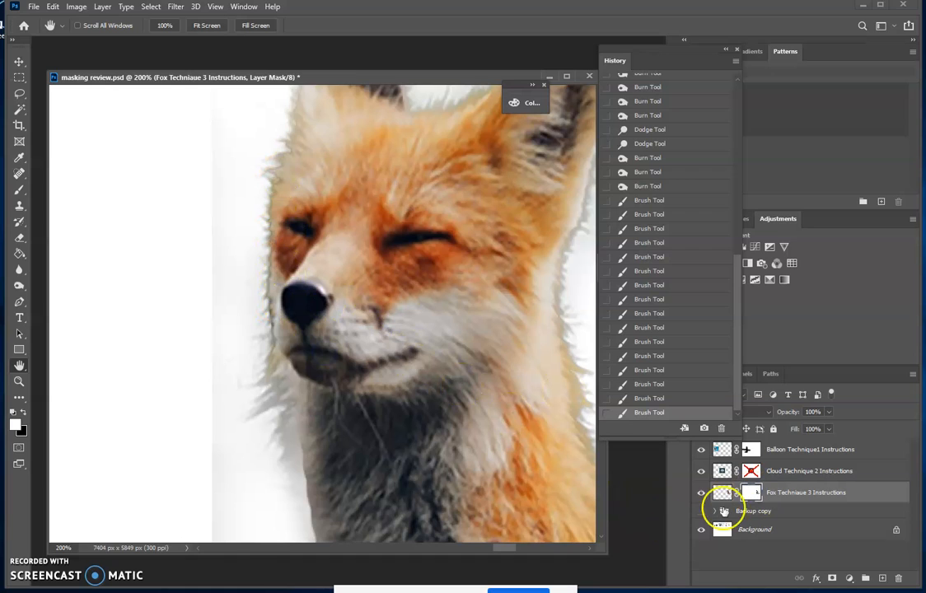
pyautogui.keyDown('alt'); pyautogui.click(751, 491); pyautogui.keyUp('alt')
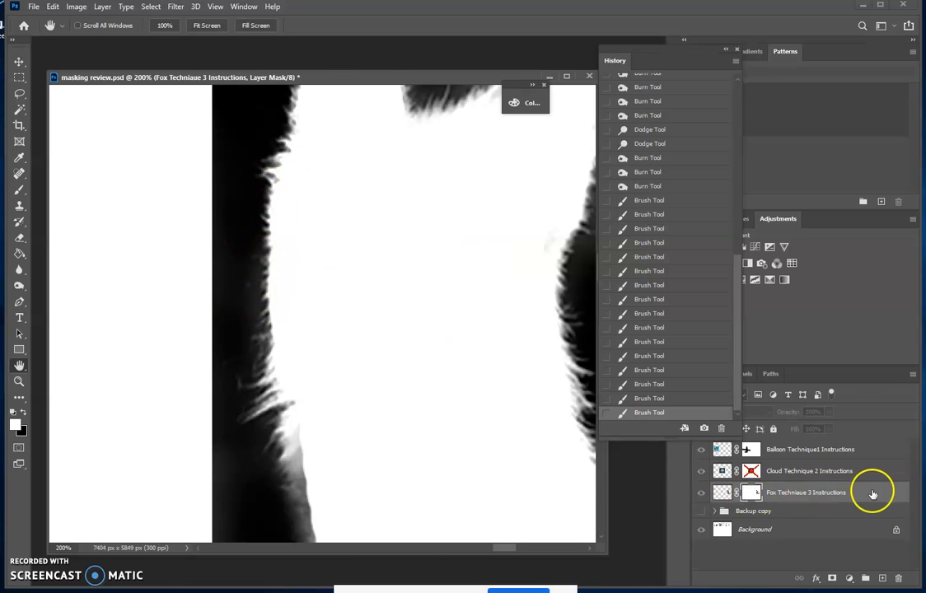
pyautogui.click(873, 493)
# - Burn the leftover background fringe in front of the fox's face on the layer mask, using Midtones at 26% exposure
pyautogui.click(19, 286)
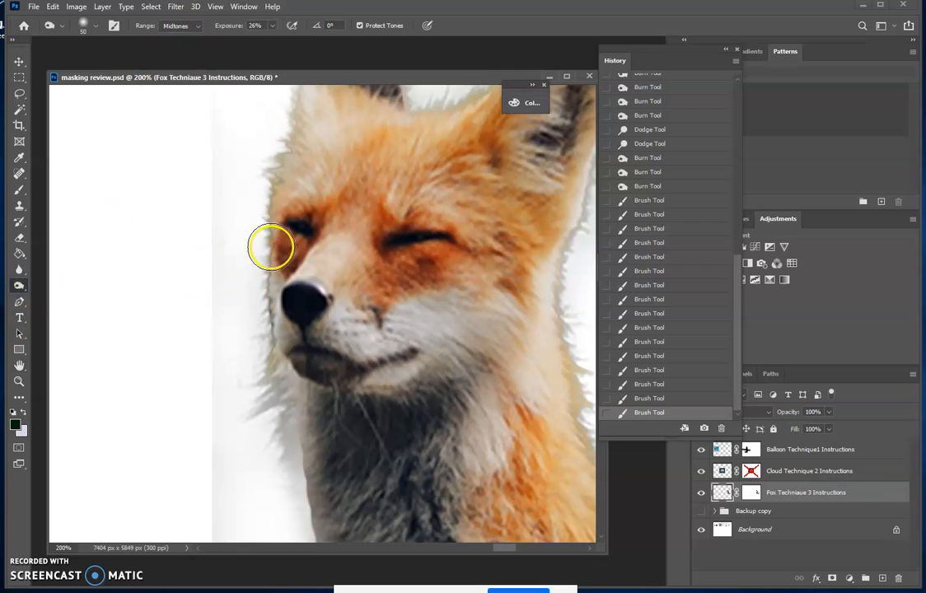
pyautogui.moveTo(258, 206); pyautogui.dragTo(260, 208)
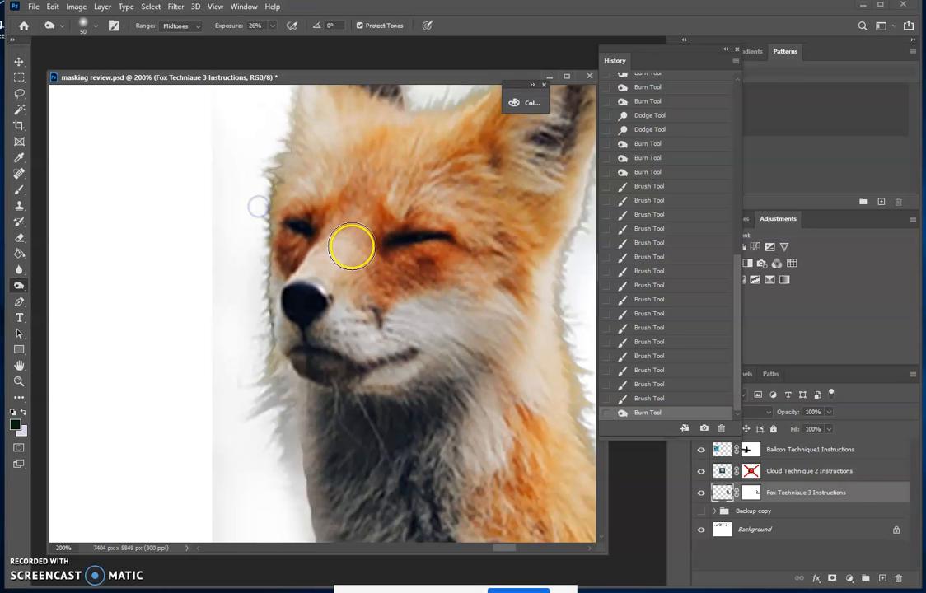
pyautogui.hotkey('ctrl', 'z')
pyautogui.click(754, 494)
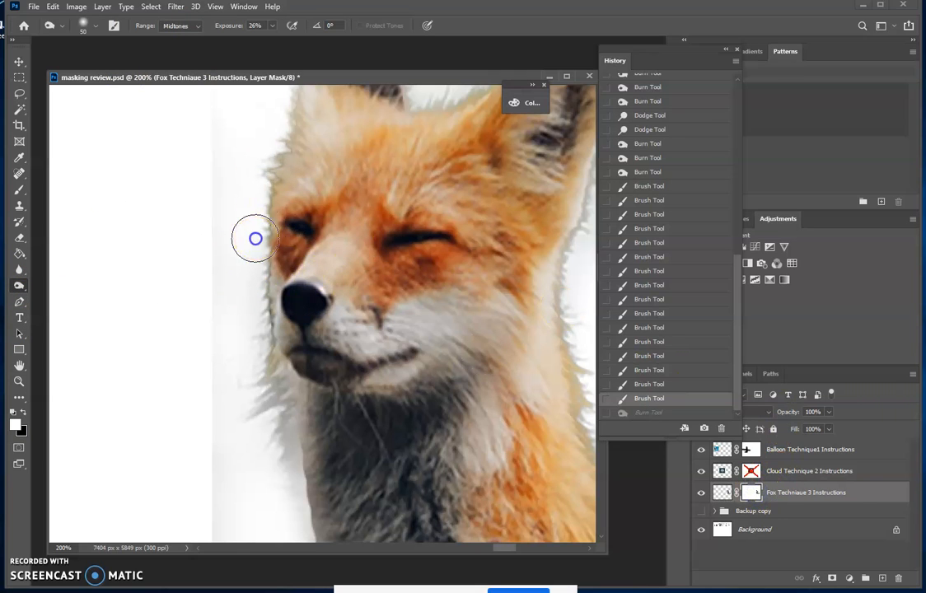
pyautogui.moveTo(257, 234)
pyautogui.mouseDown()
pyautogui.moveTo(265, 182)
pyautogui.moveTo(257, 270)
pyautogui.moveTo(268, 288)
pyautogui.moveTo(266, 244)
pyautogui.moveTo(248, 232)
pyautogui.moveTo(256, 302)
pyautogui.moveTo(247, 248)
pyautogui.moveTo(237, 316)
pyautogui.moveTo(235, 281)
pyautogui.moveTo(240, 290)
pyautogui.moveTo(224, 290)
pyautogui.moveTo(243, 308)
pyautogui.moveTo(234, 266)
pyautogui.mouseUp()
pyautogui.hotkey('ctrl', '-')
pyautogui.hotkey('ctrl', '-')
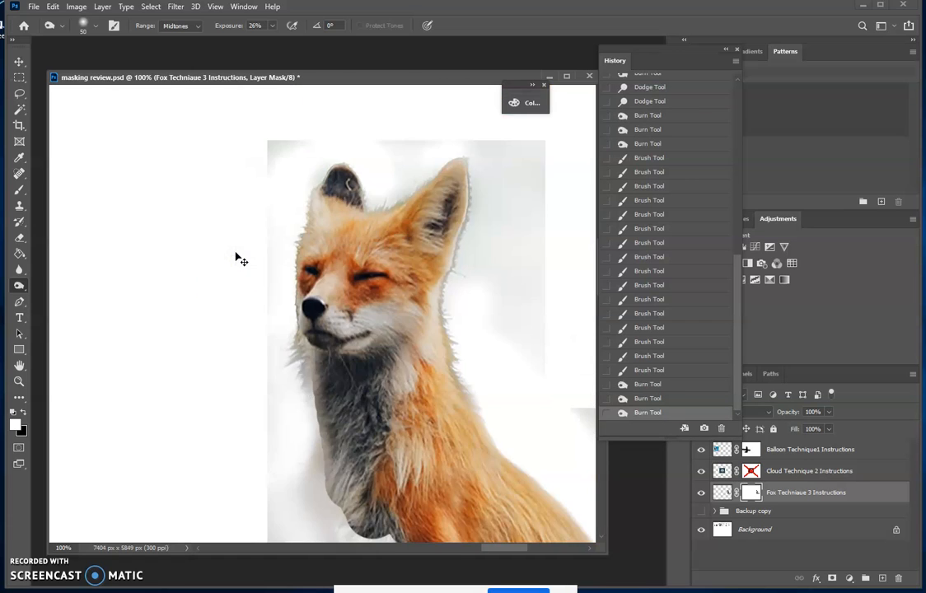
pyautogui.hotkey('ctrl', '-')
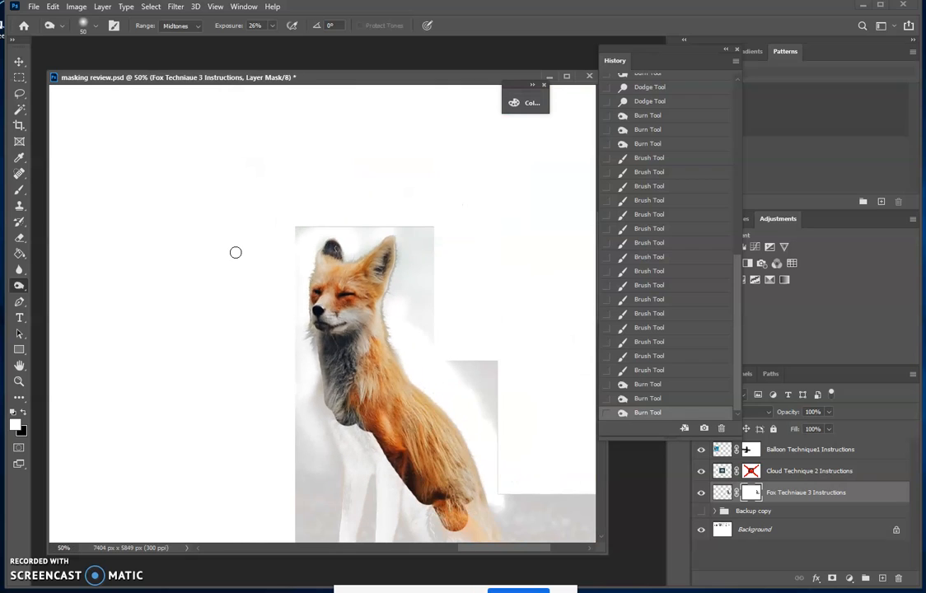